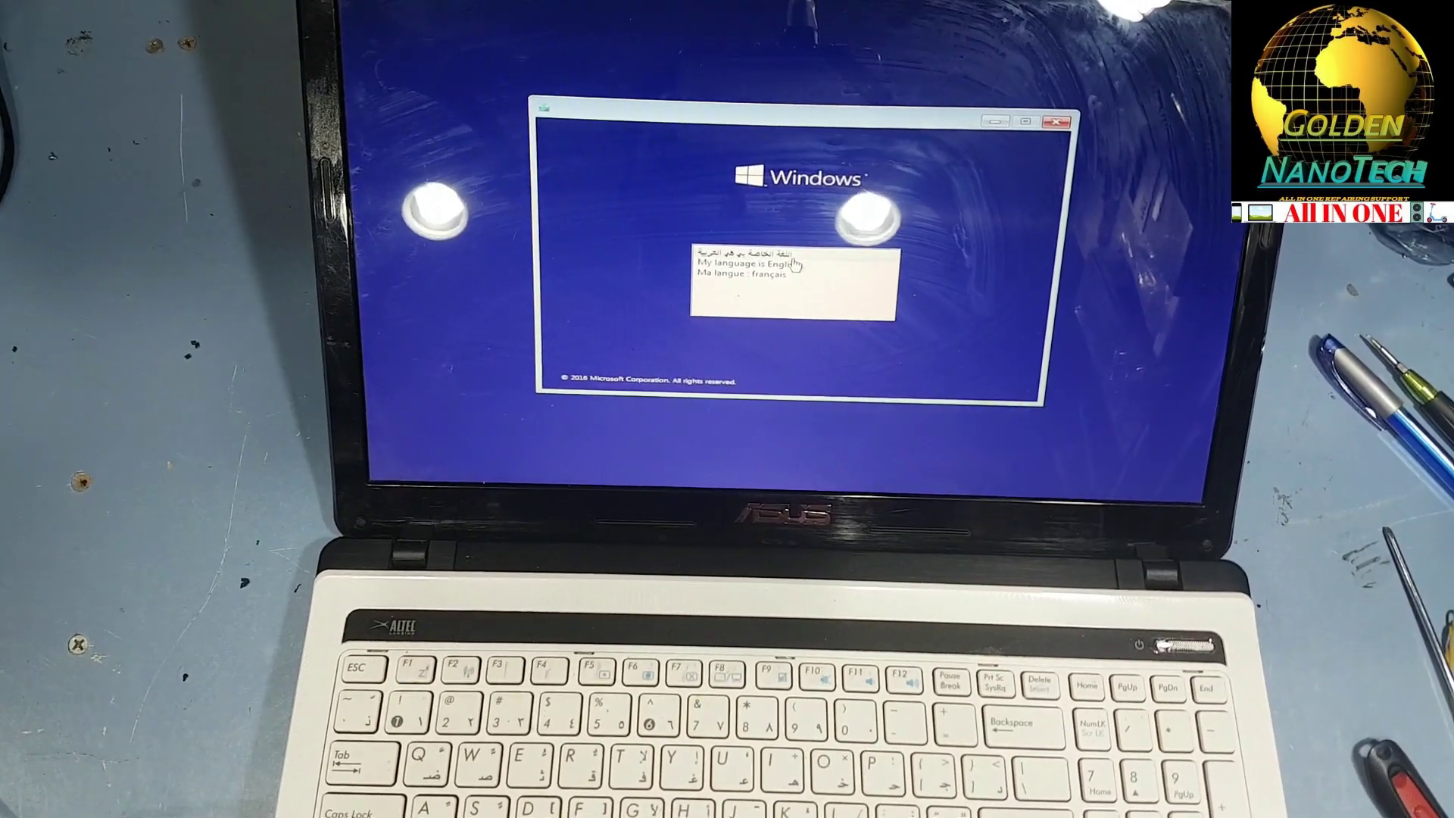
Step: Accept Arabic with the default regional and keyboard settings and start installing Windows
{"action": "key", "text": "Return"}
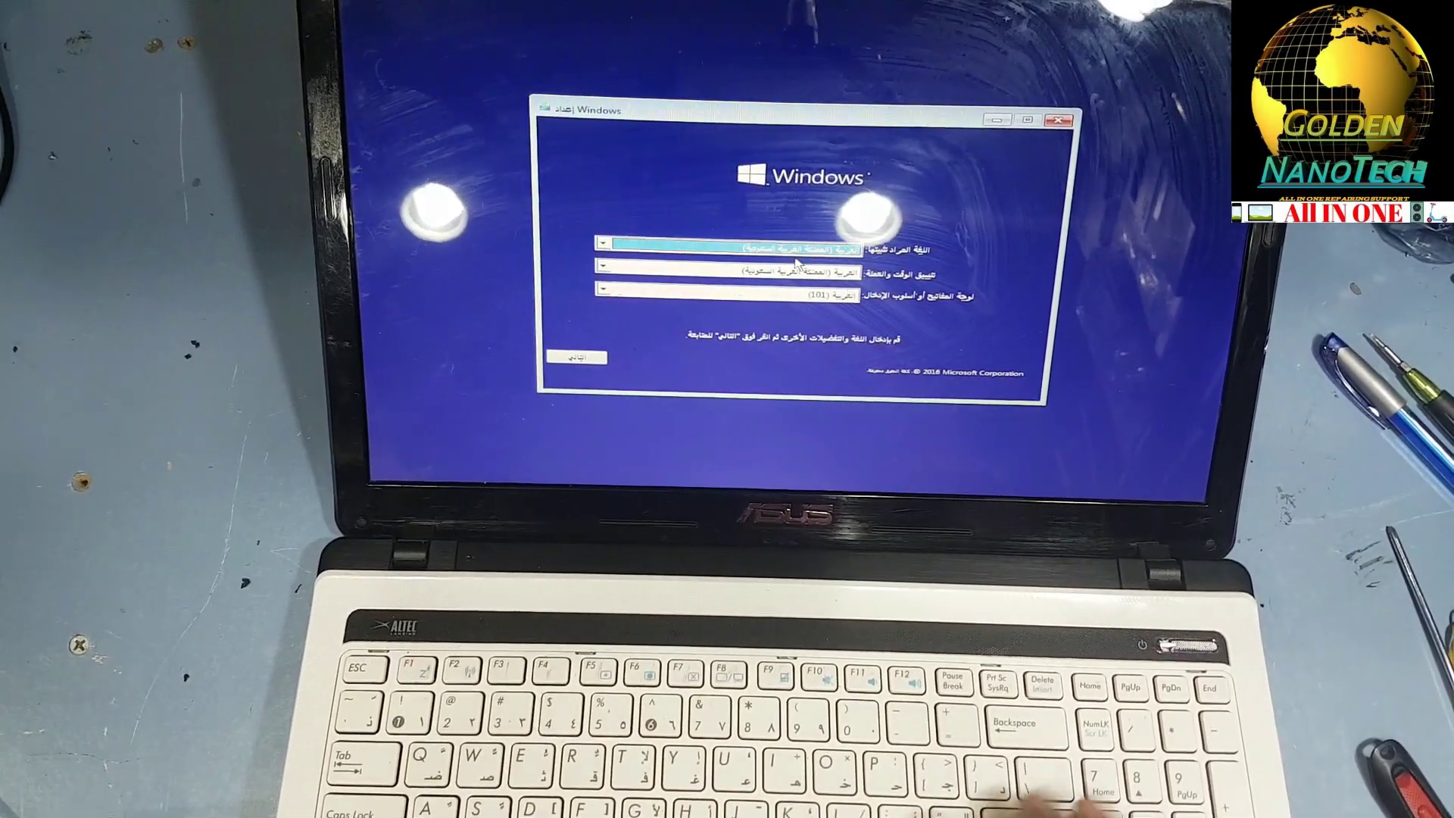
{"action": "key", "text": "Return"}
{"action": "left_click", "coordinate": [799, 262]}
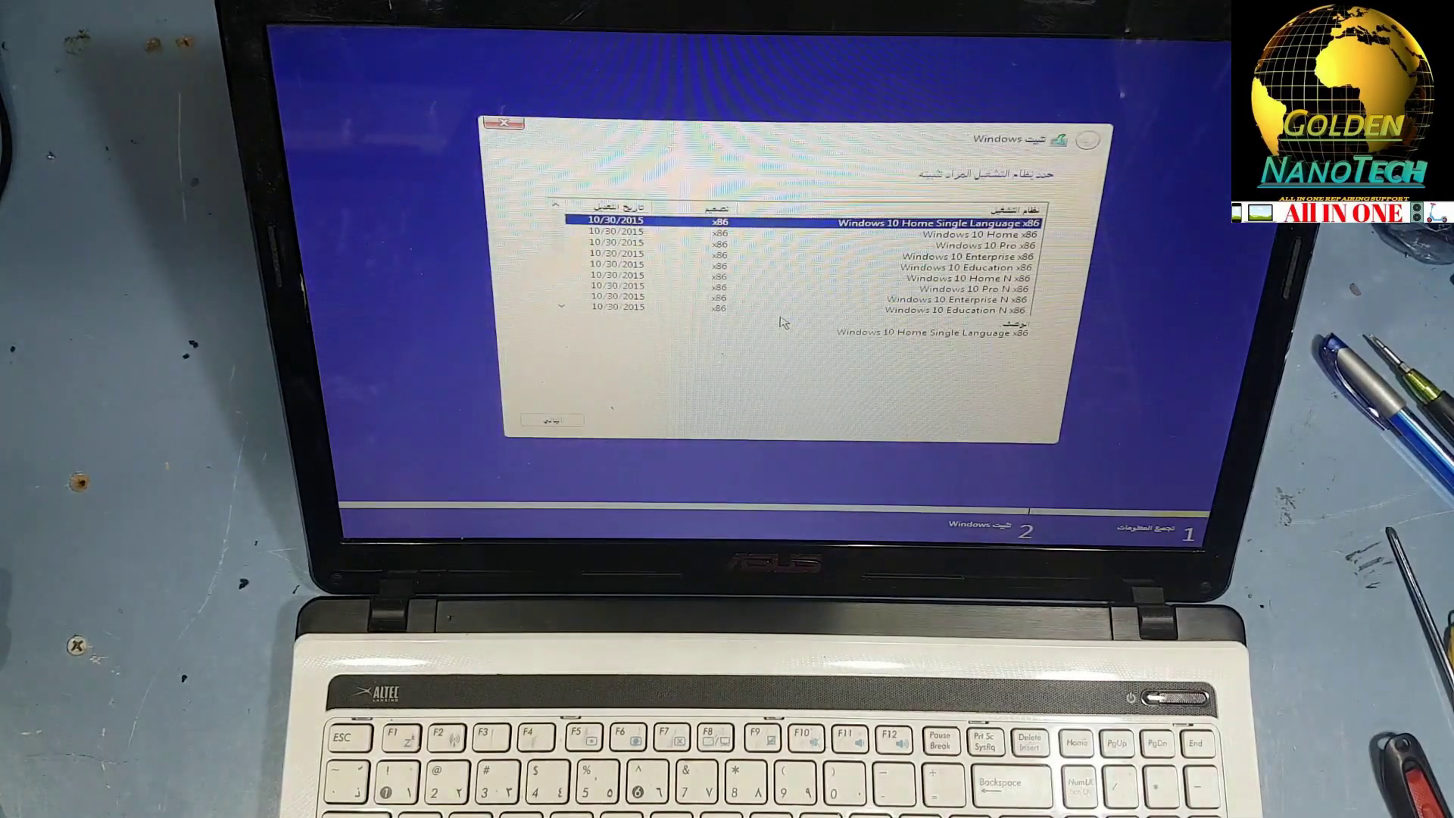
Step: Move down the edition list to Windows 10 Pro x64
{"action": "key", "text": "Down"}
{"action": "key", "text": "Down"}
{"action": "key", "text": "Down"}
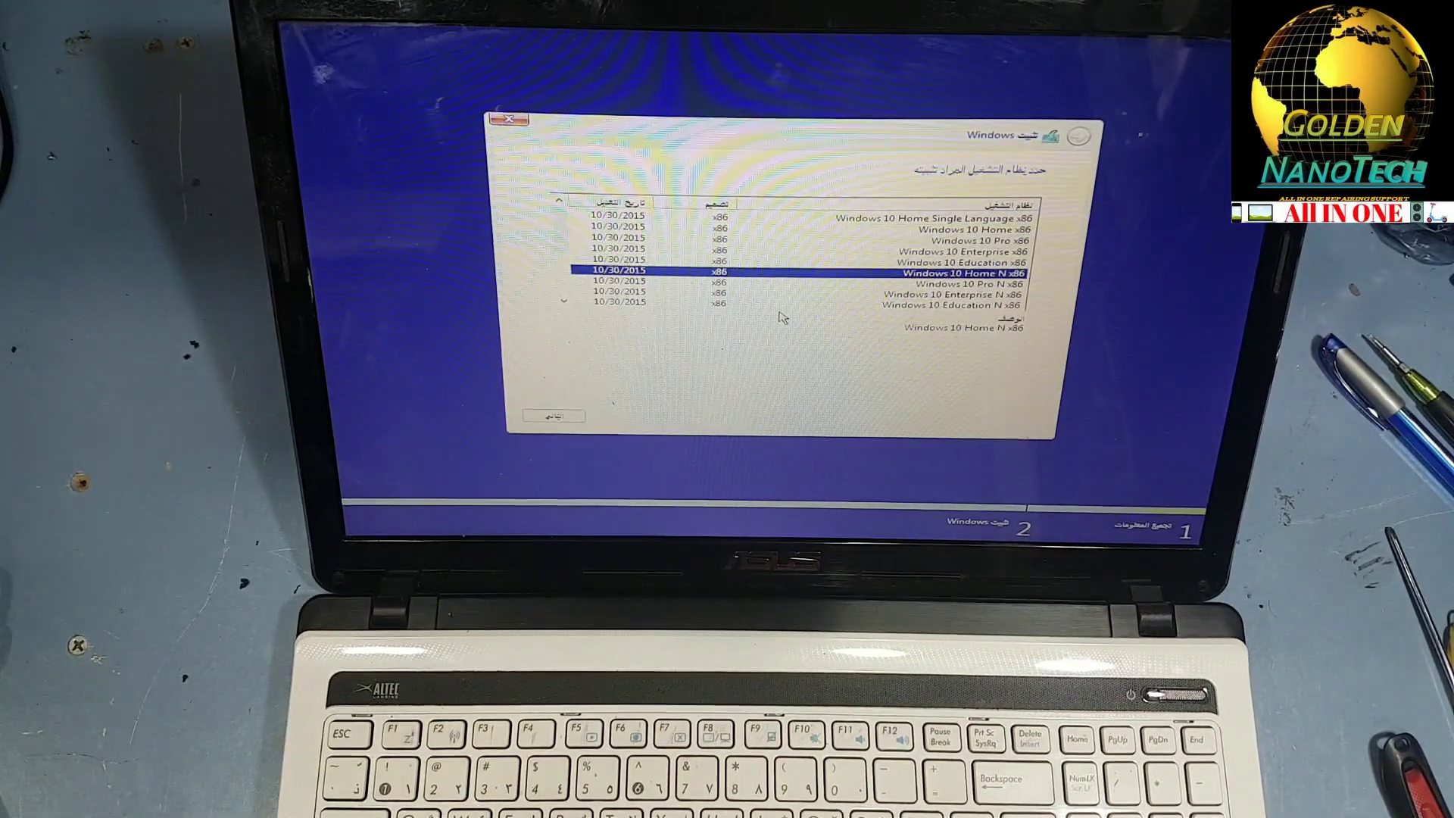
{"action": "key", "text": "Down"}
{"action": "key", "text": "Down"}
{"action": "key", "text": "Down"}
{"action": "key", "text": "Down"}
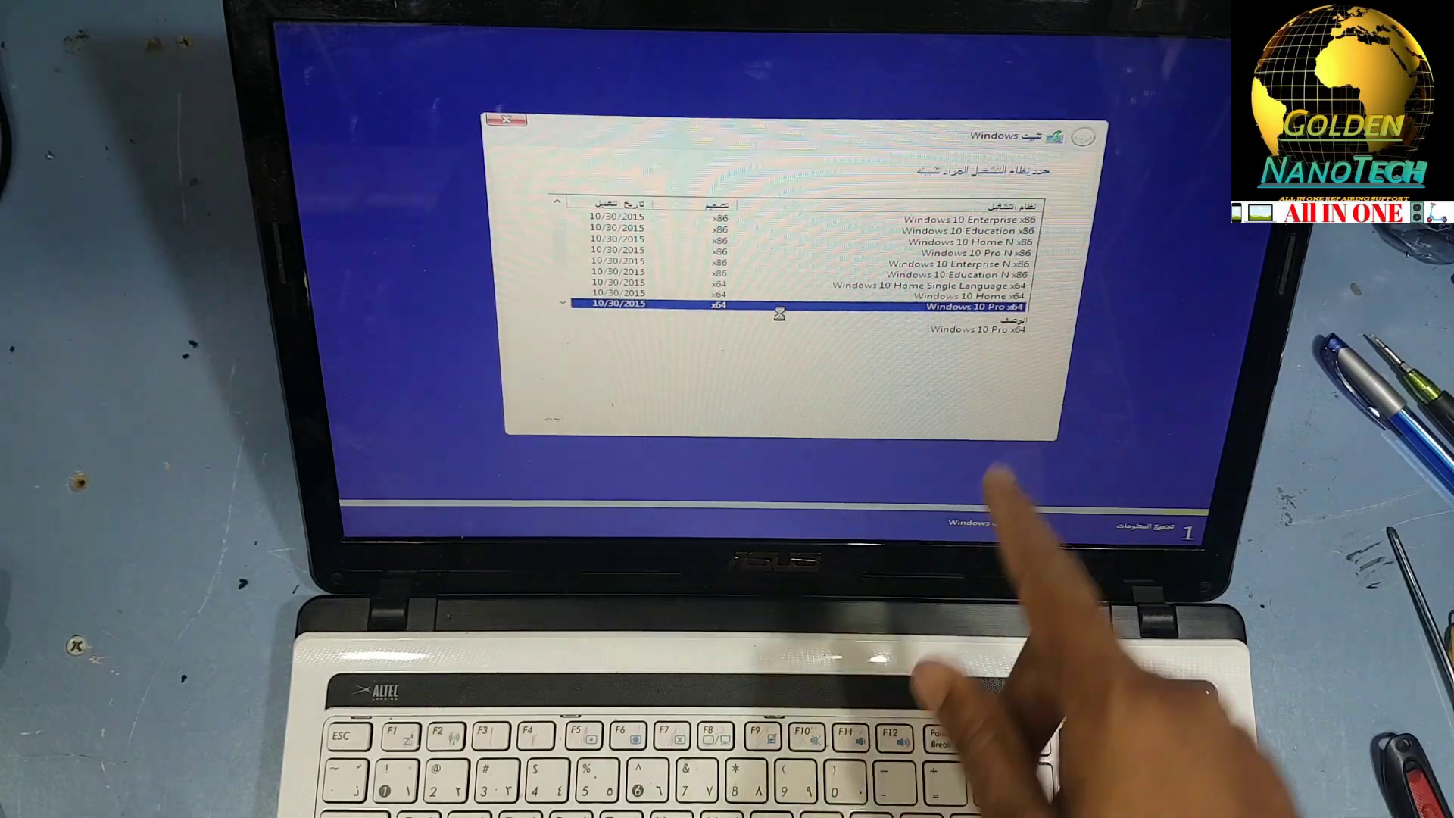
Step: Confirm the Windows 10 Pro x64 edition and choose a custom install
{"action": "key", "text": "Return"}
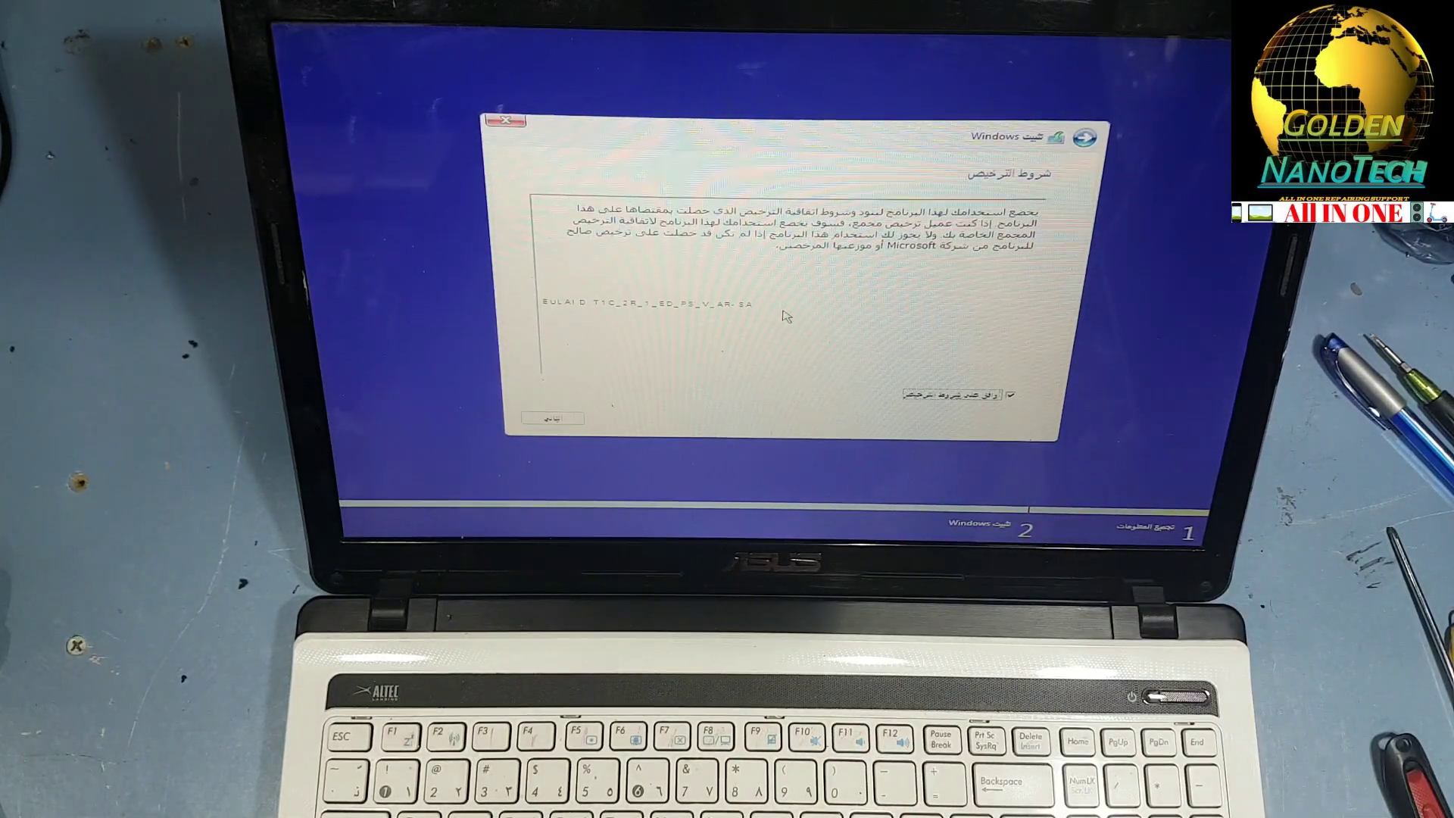
{"action": "left_click", "coordinate": [783, 317]}
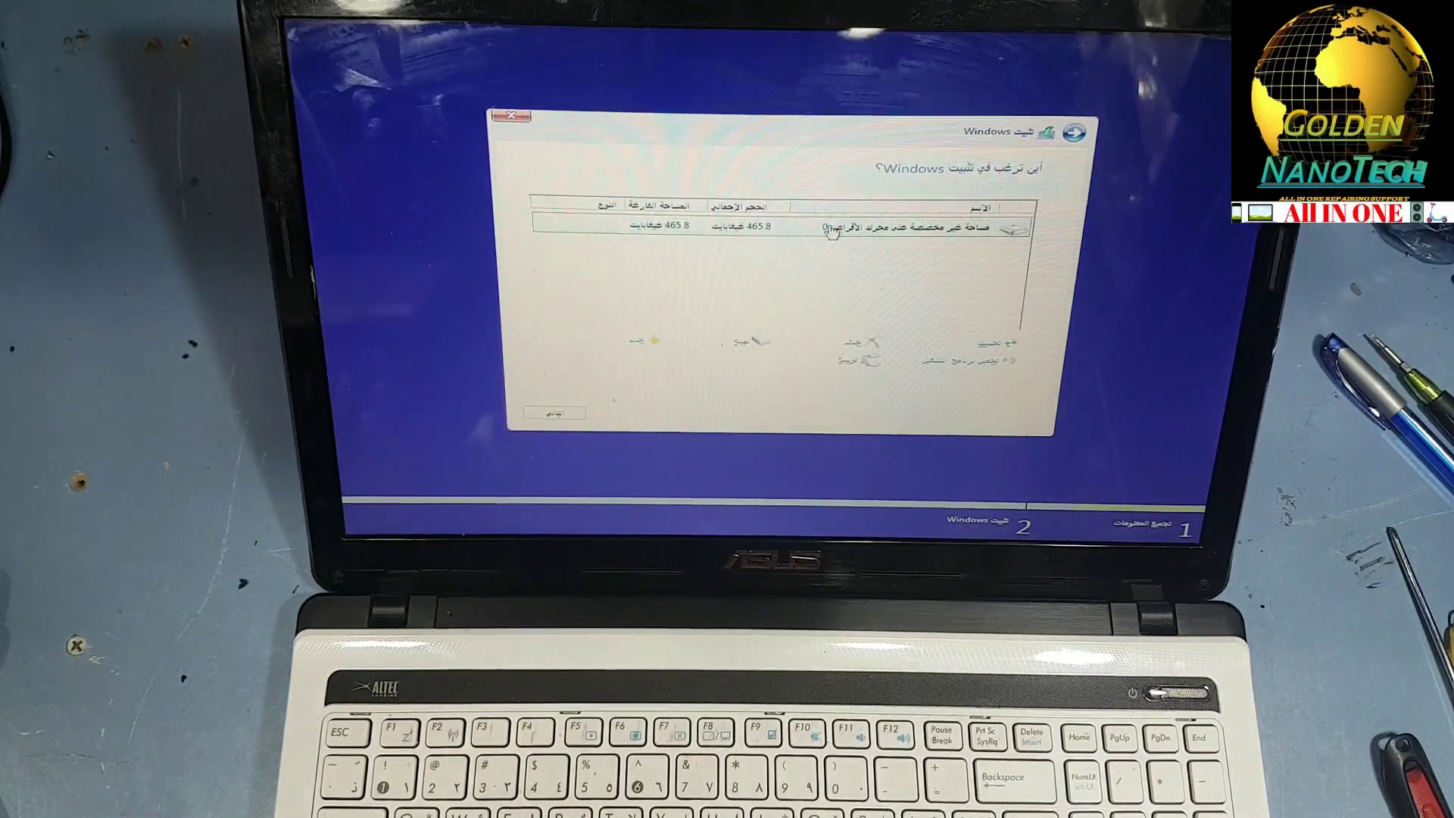
Step: Create a new partition on the unallocated 465.8 GB disk, letting Setup add its system partitions
{"action": "left_click", "coordinate": [650, 340]}
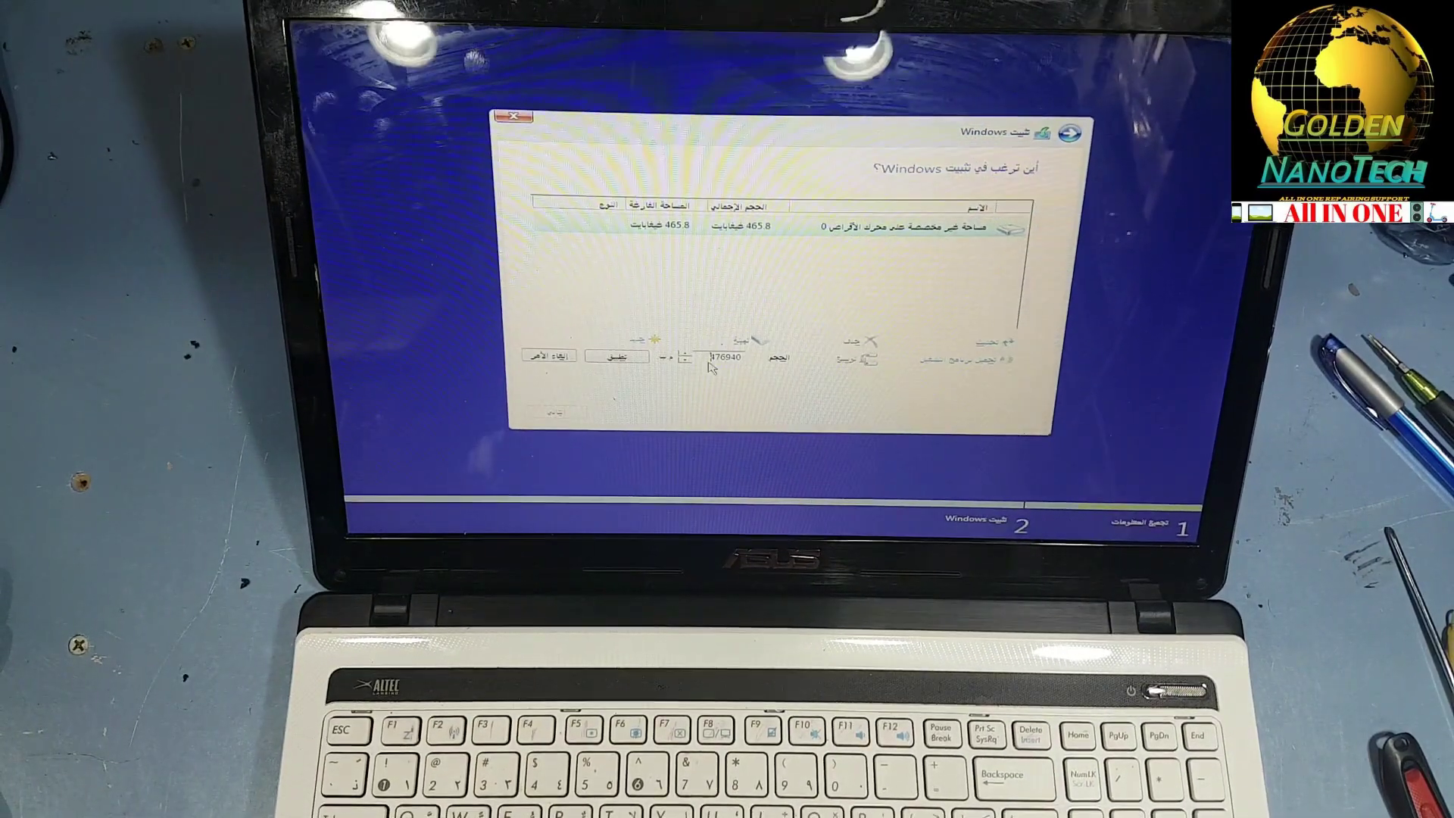
{"action": "type", "text": "150000"}
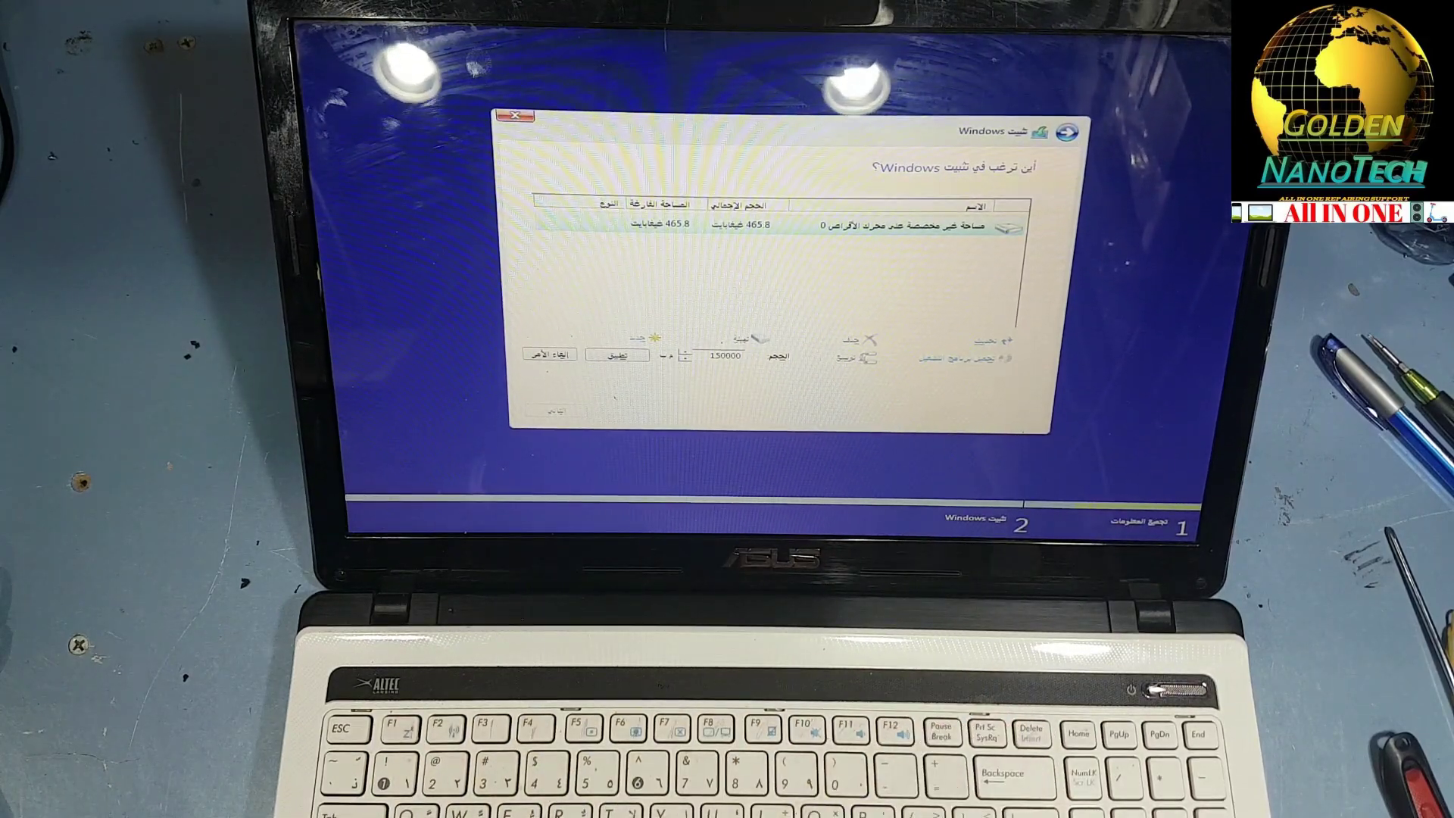
{"action": "key", "text": "Return"}
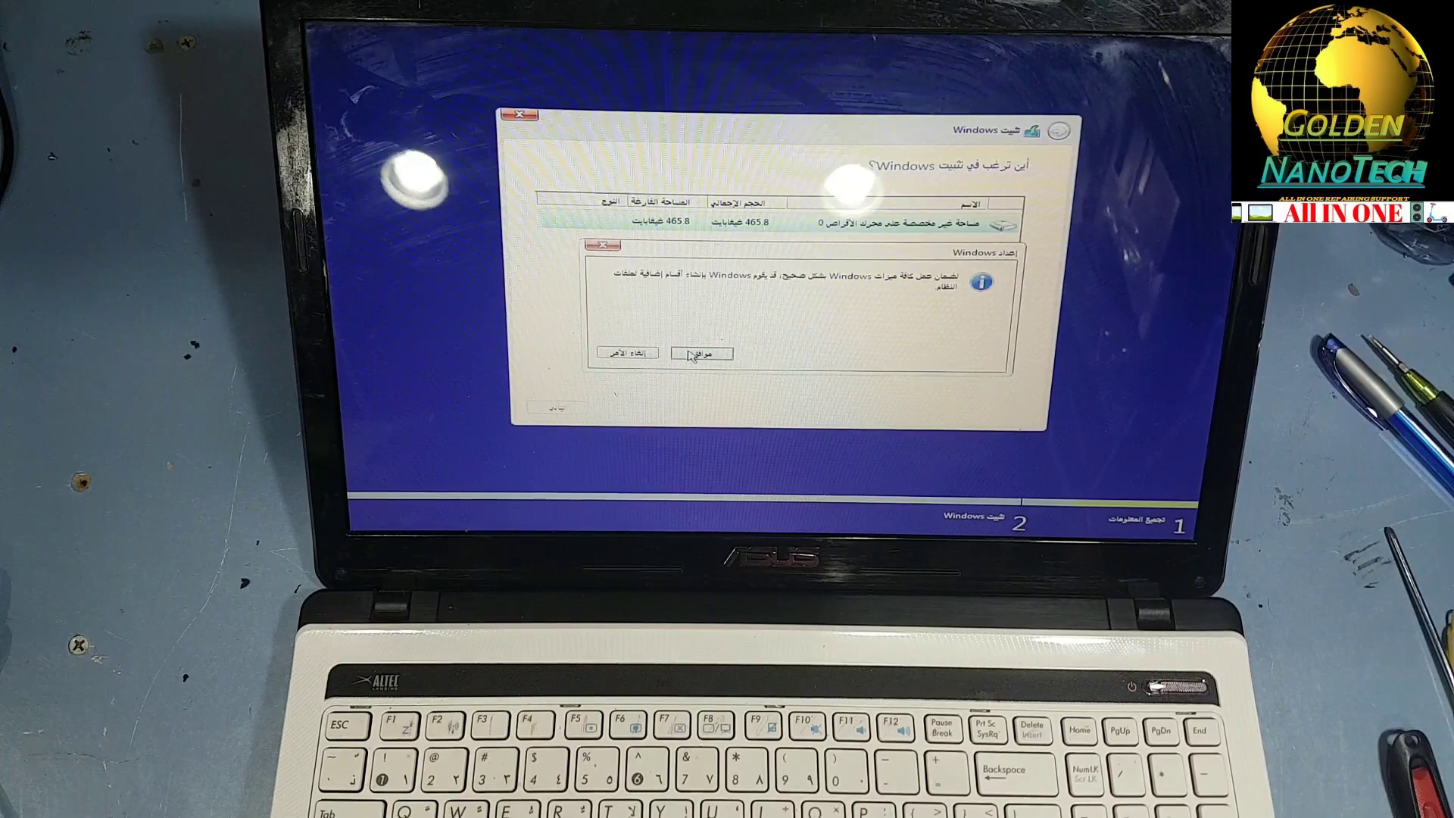
{"action": "left_click", "coordinate": [701, 355]}
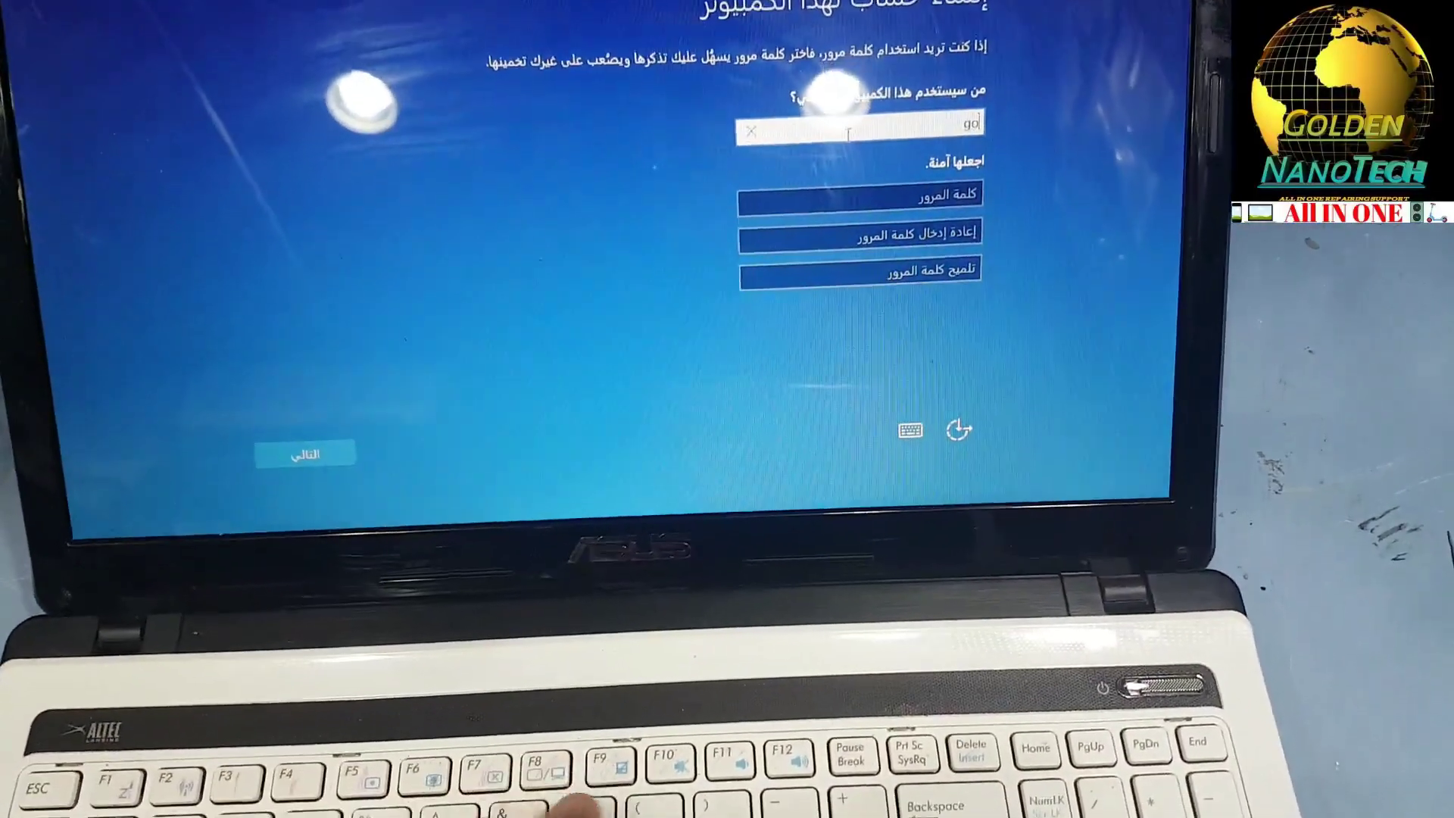
{"action": "type", "text": "goldennan"}
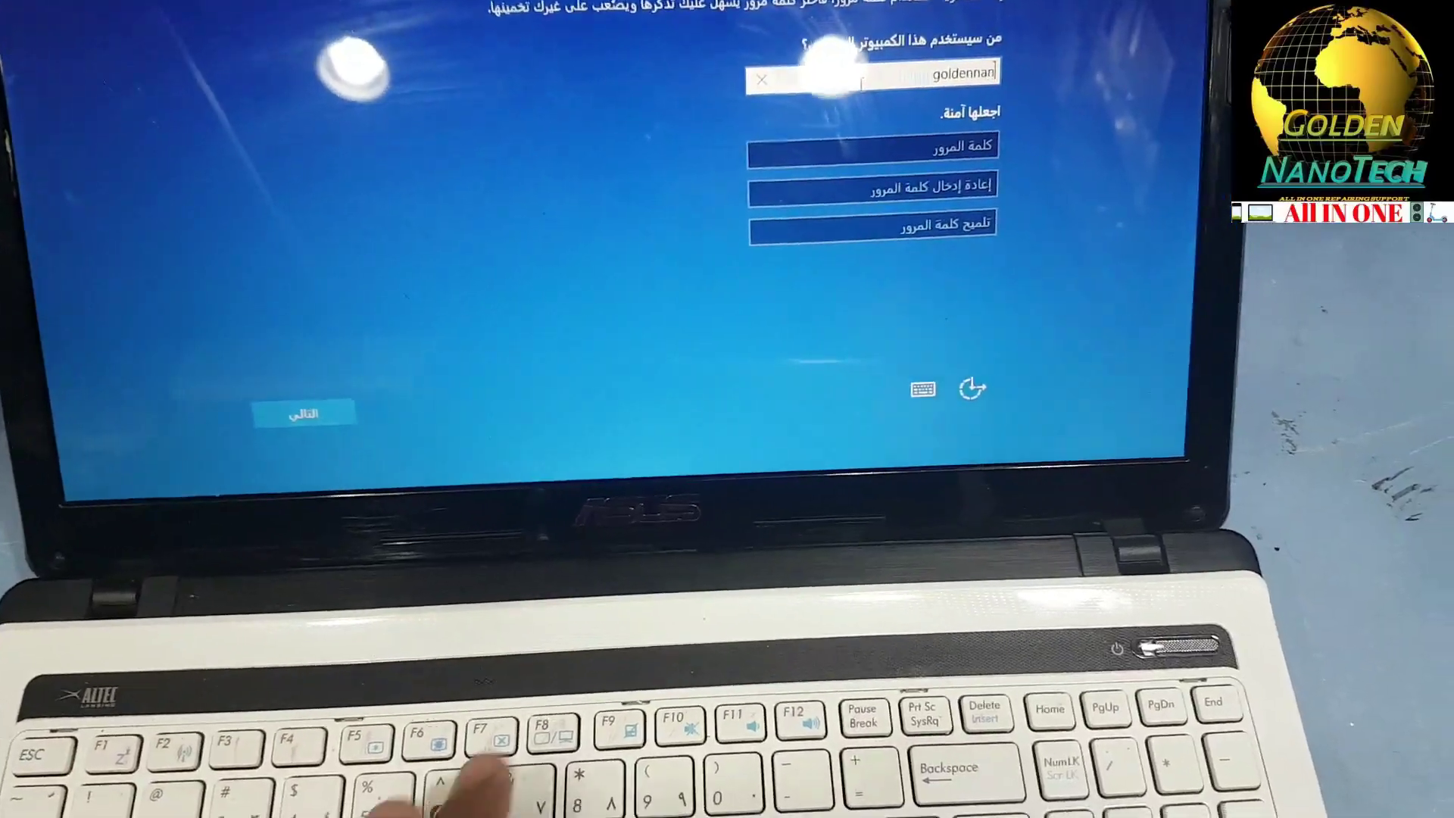
{"action": "type", "text": "otech.com"}
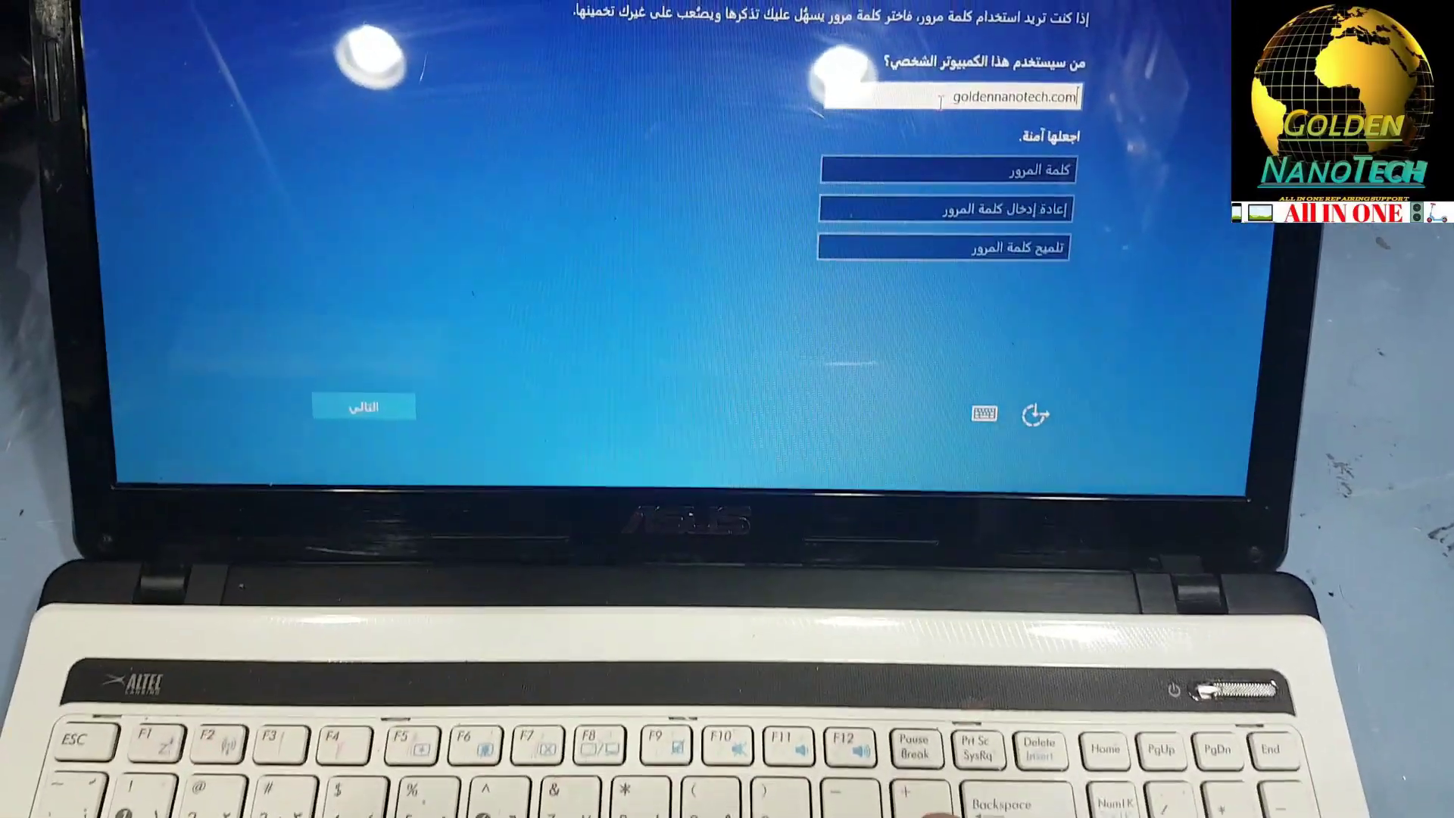
Step: Submit the local account goldennanotech.com with no password to reach the desktop
{"action": "key", "text": "Return"}
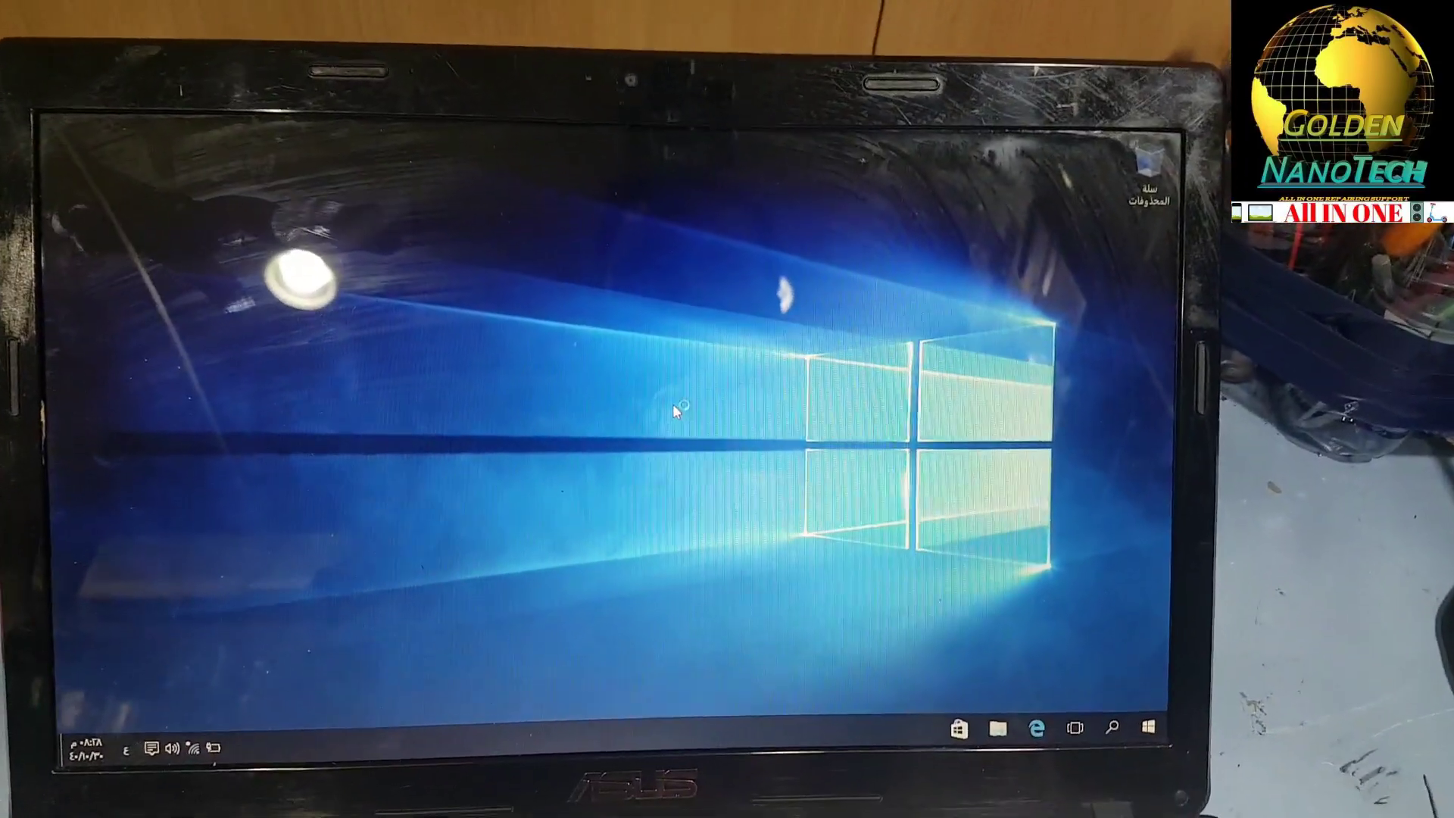
Step: Reach the desktop icon settings through Personalize and Themes
{"action": "right_click", "coordinate": [675, 409]}
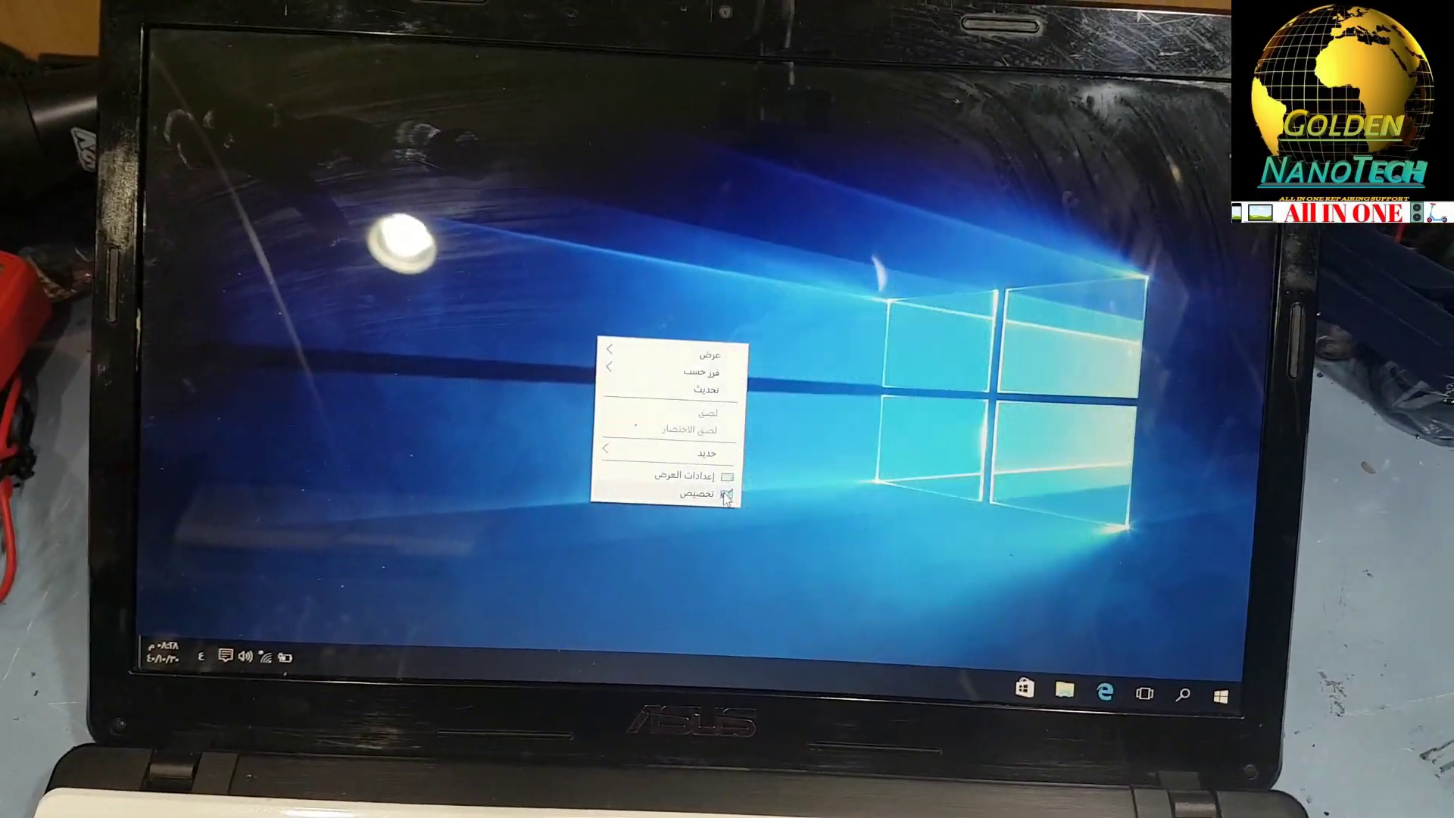
{"action": "left_click", "coordinate": [698, 490]}
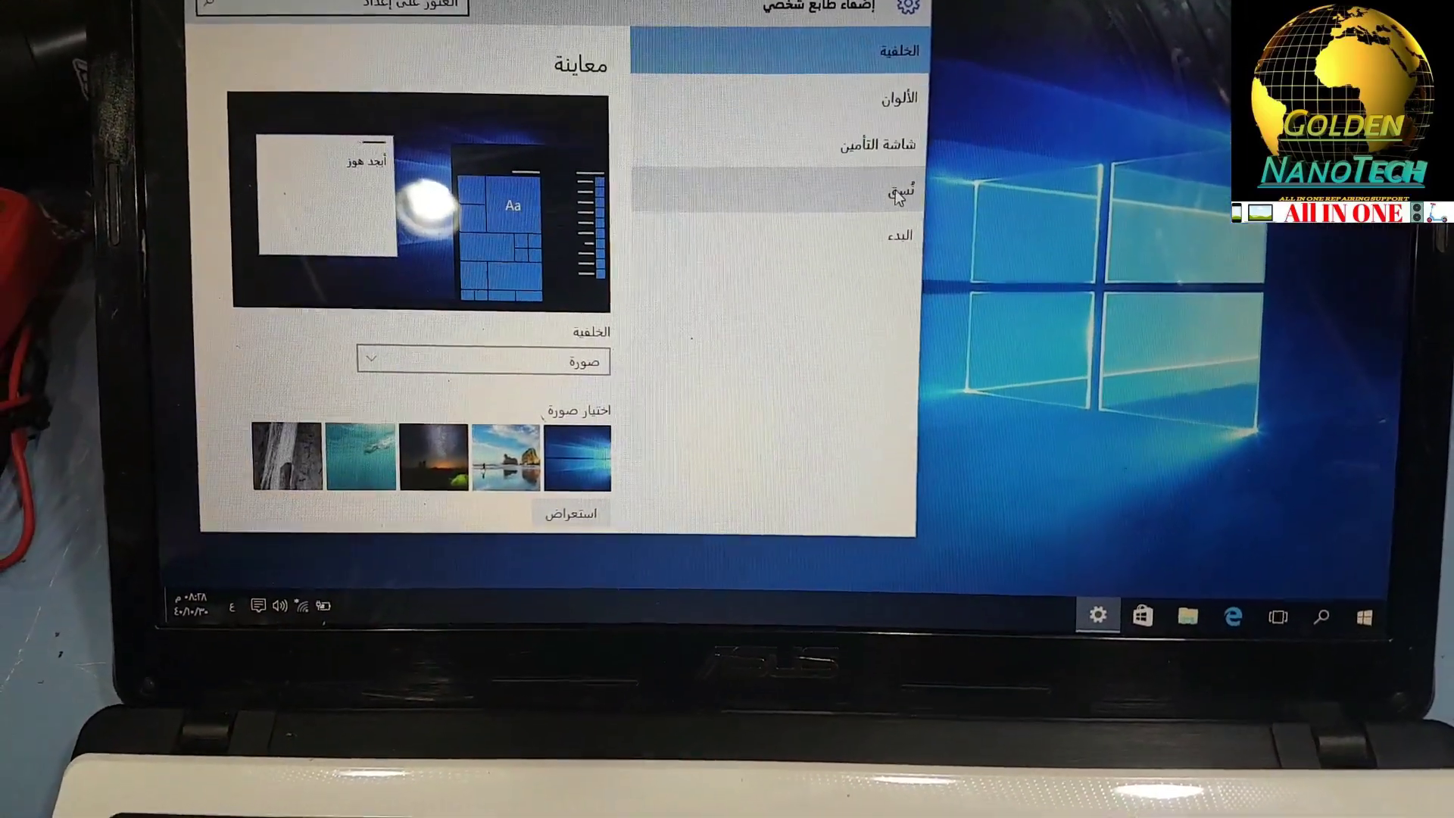
{"action": "left_click", "coordinate": [895, 193]}
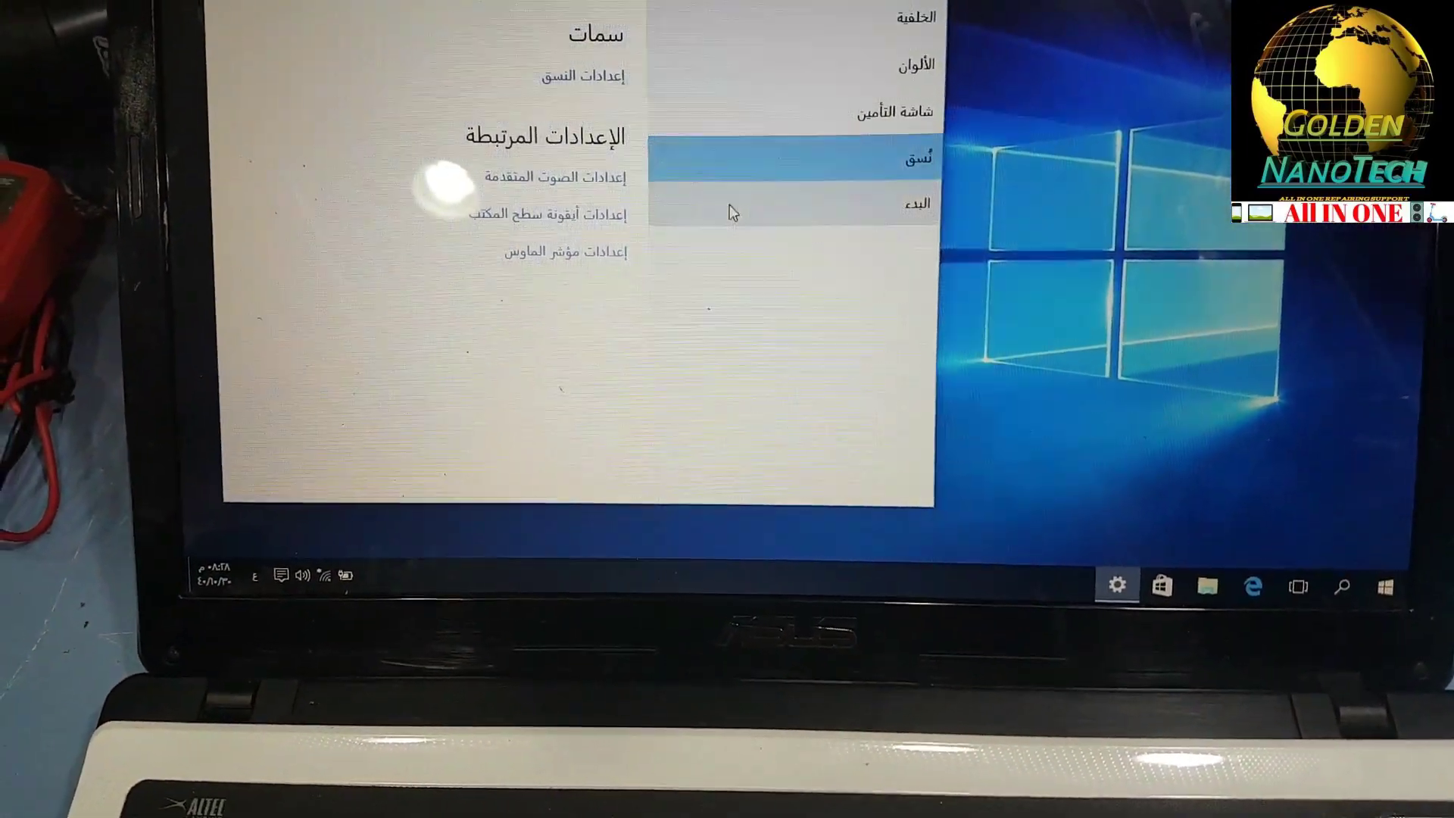
{"action": "left_click", "coordinate": [653, 231]}
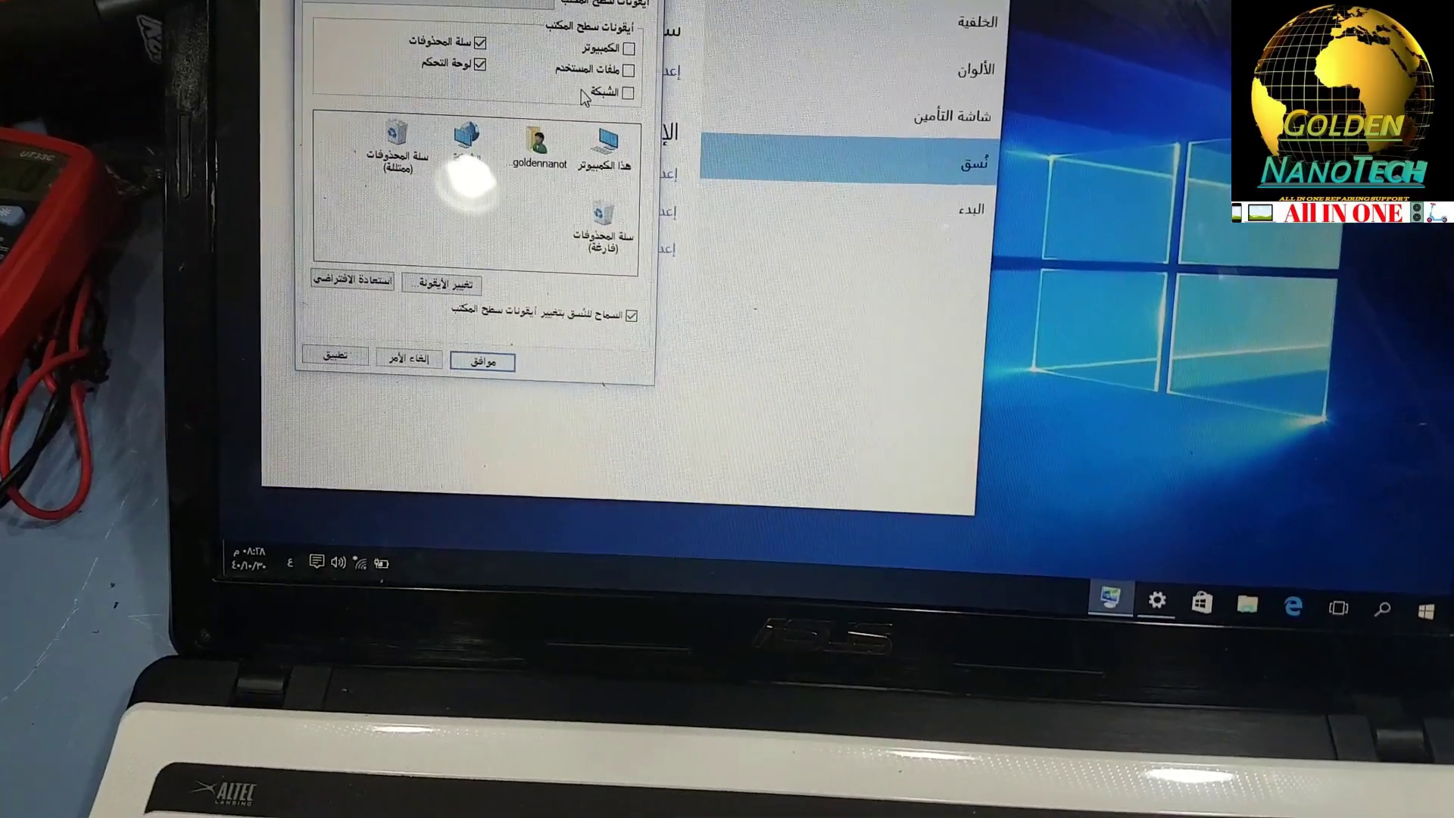
Step: Enable the Computer, Network, user's files and Control Panel desktop icons and close Settings
{"action": "left_click", "coordinate": [644, 100]}
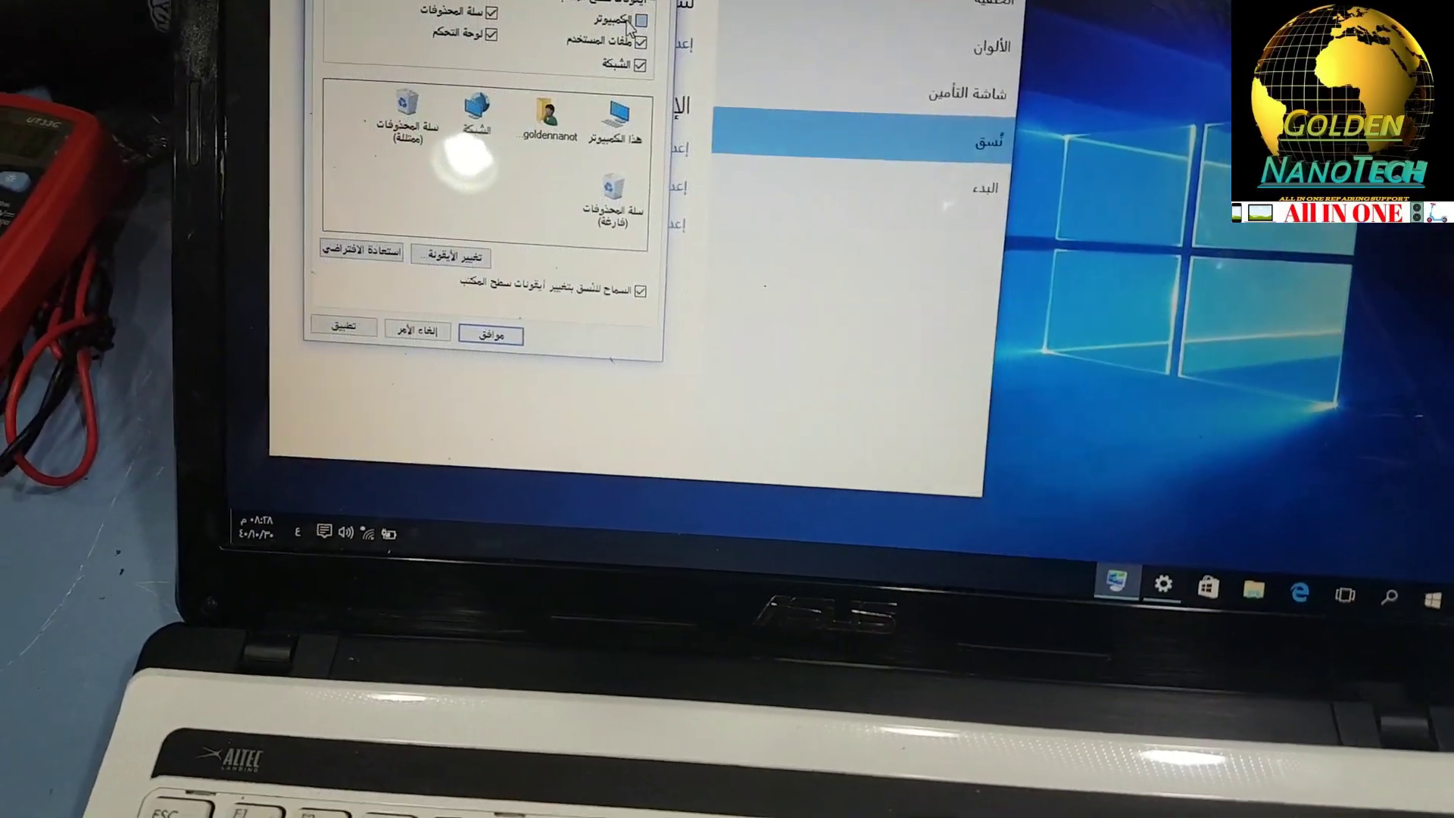
{"action": "left_click", "coordinate": [481, 351]}
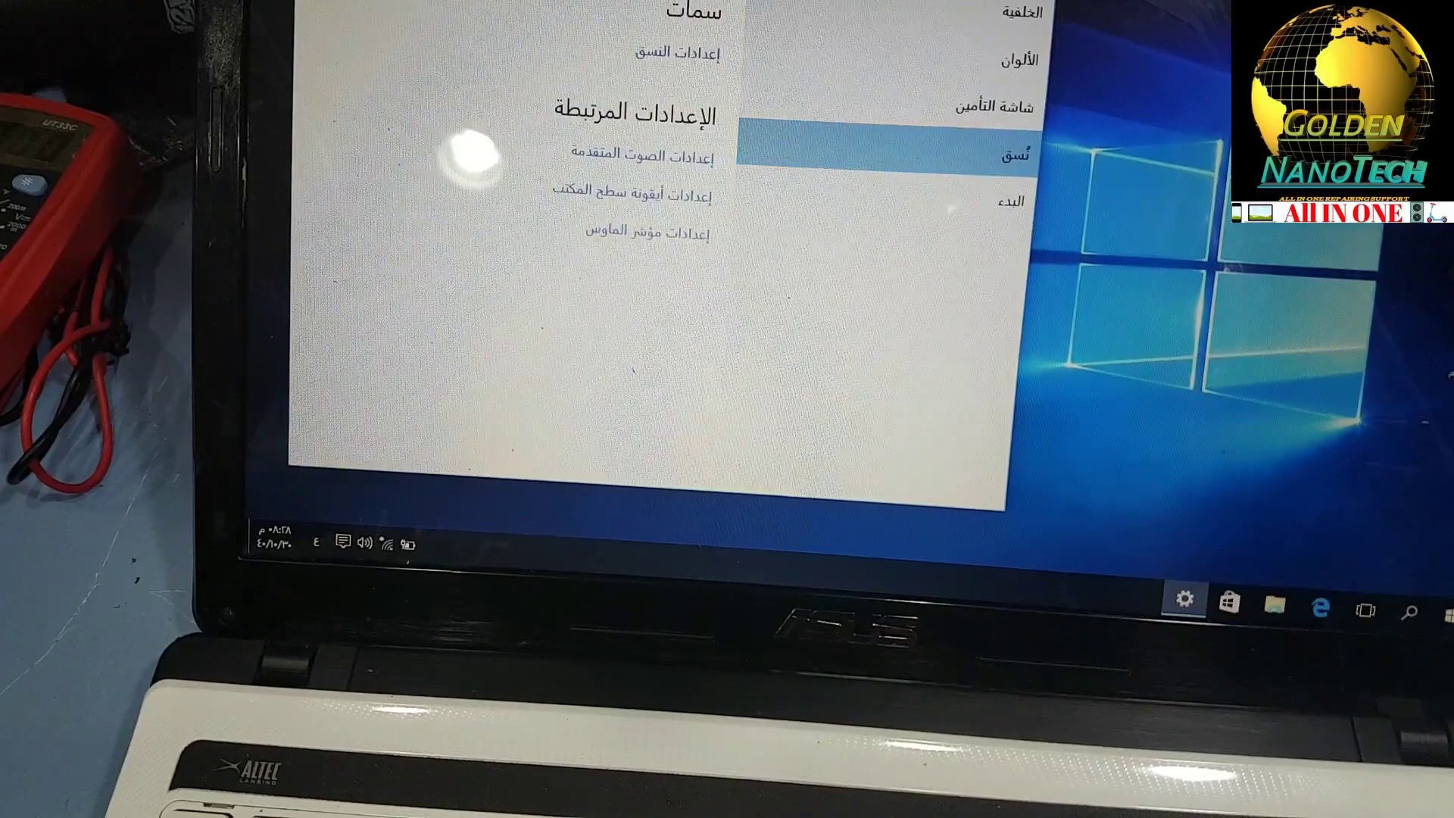
{"action": "left_click", "coordinate": [1150, 39]}
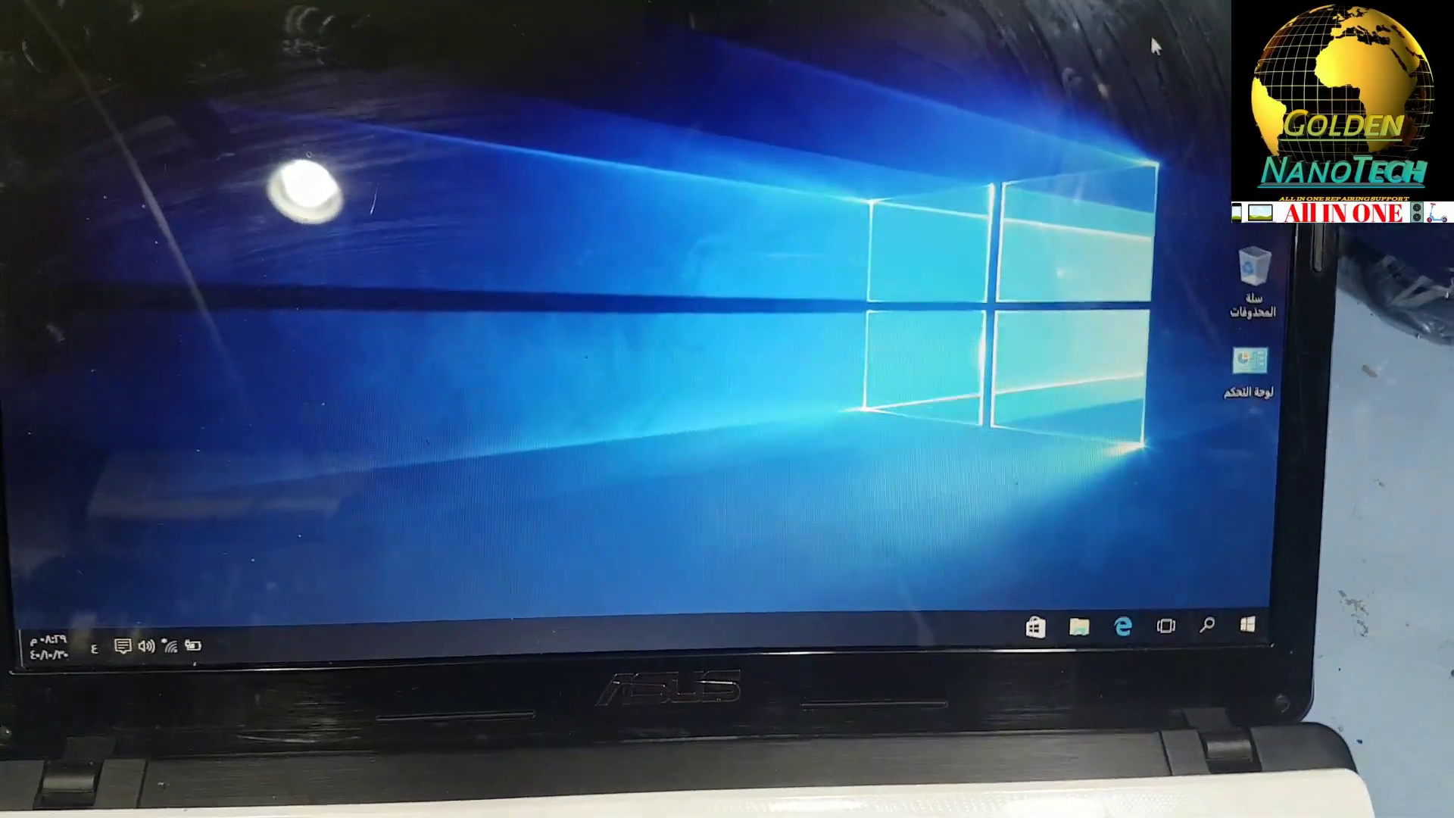
Step: Quick-format local disk E: as NTFS from This PC
{"action": "double_click", "coordinate": [1274, 259]}
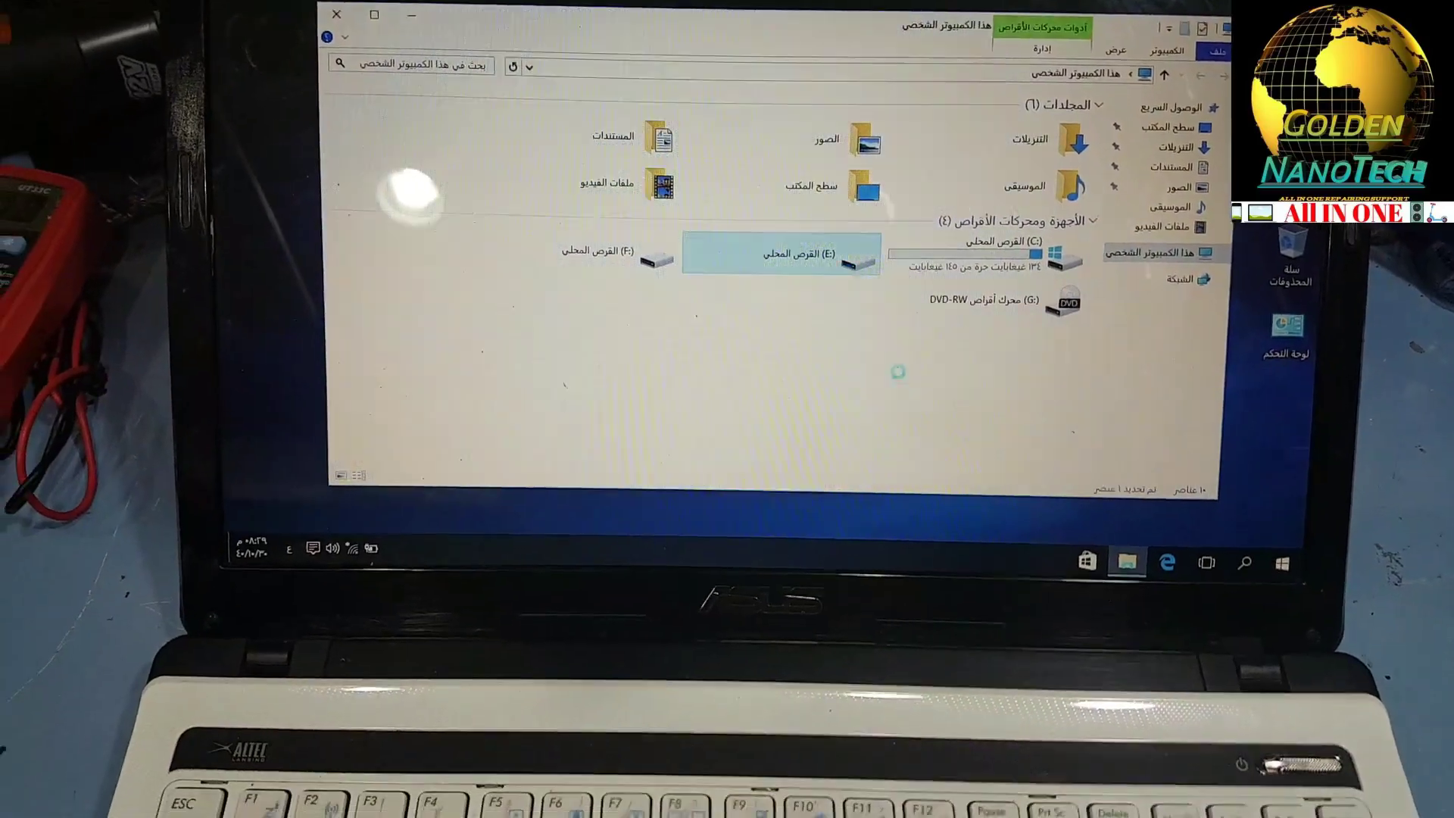
{"action": "left_click", "coordinate": [762, 268]}
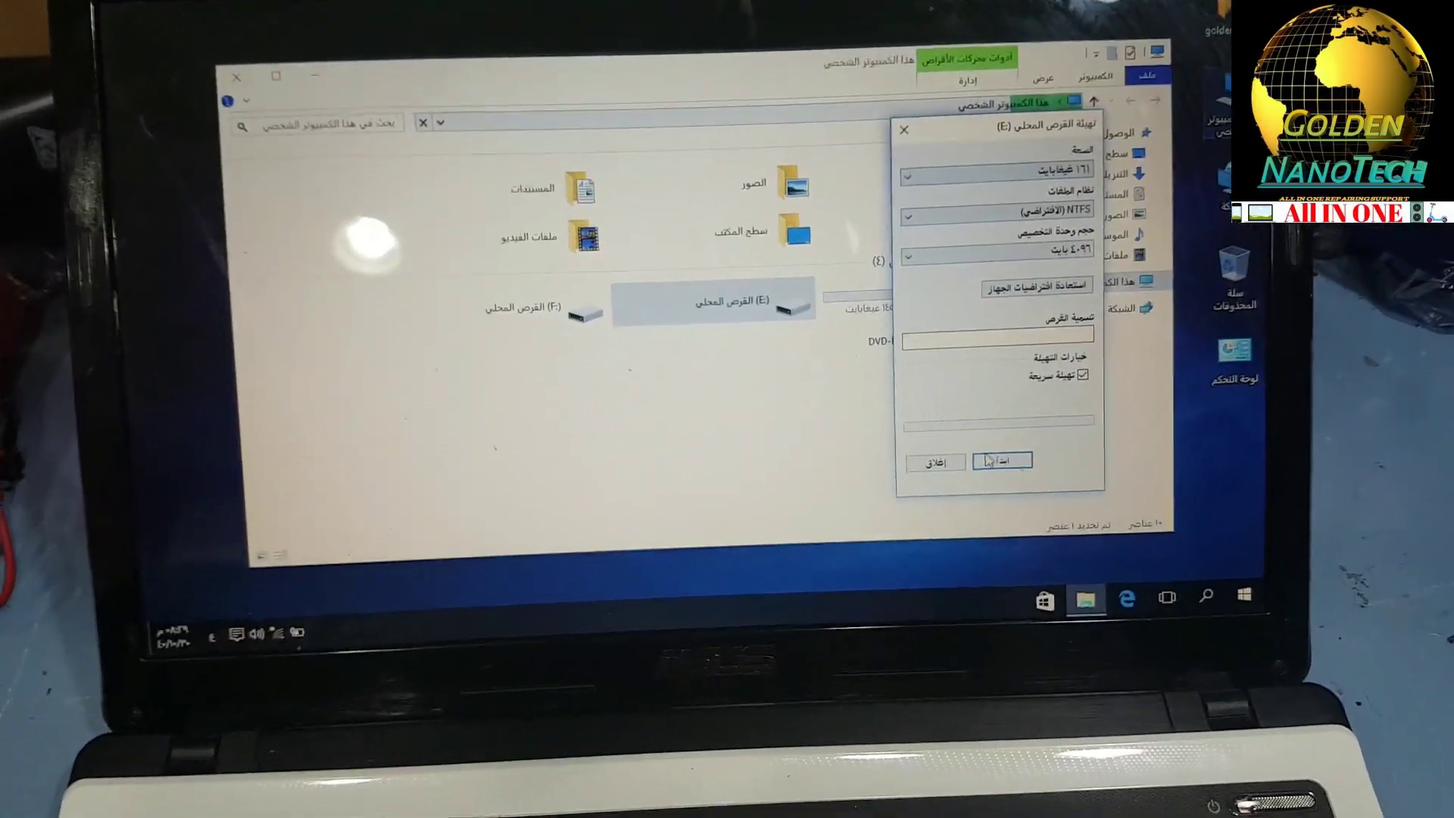
{"action": "left_click", "coordinate": [987, 460]}
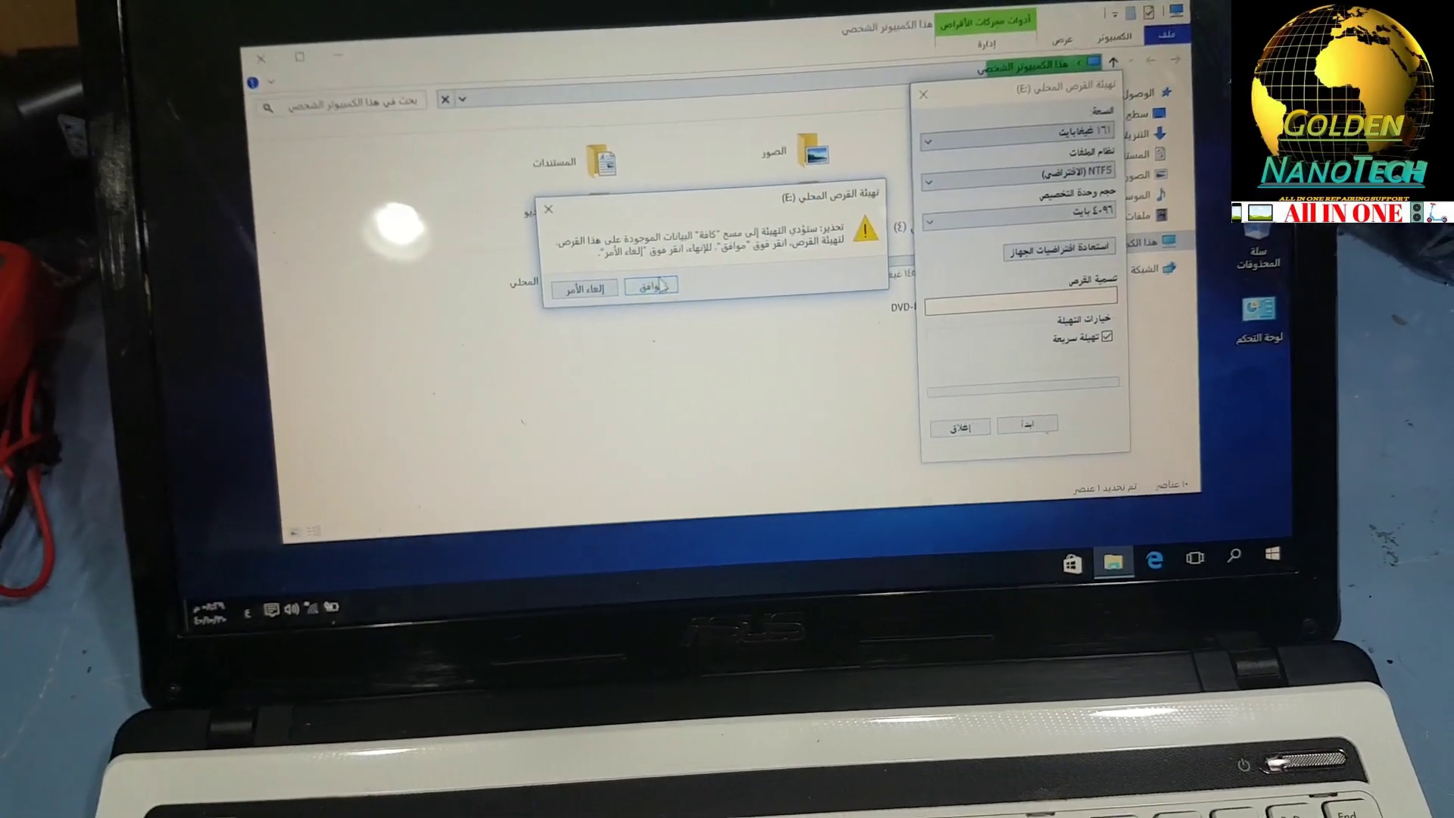
{"action": "left_click", "coordinate": [677, 295]}
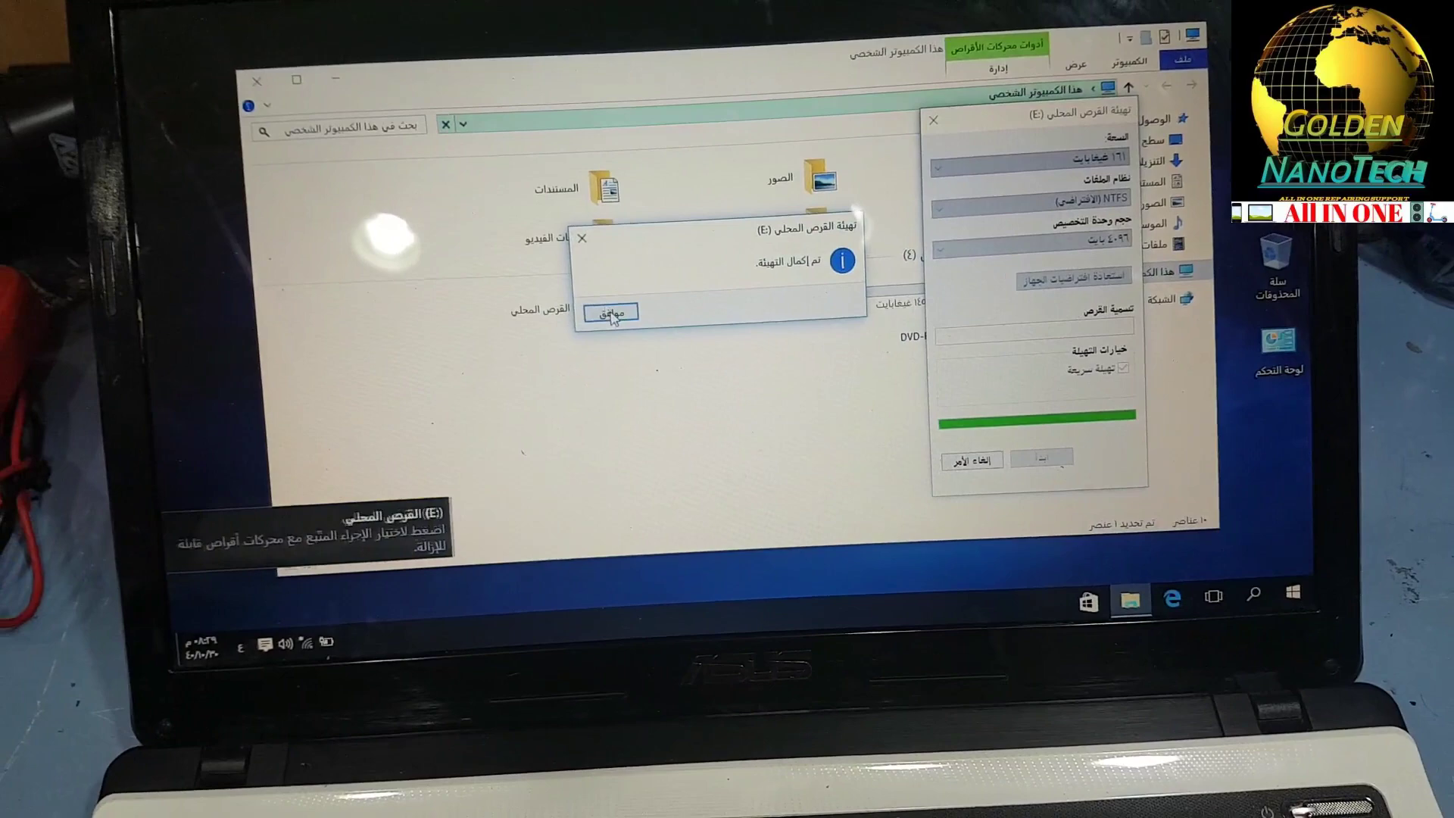
{"action": "left_click", "coordinate": [571, 309]}
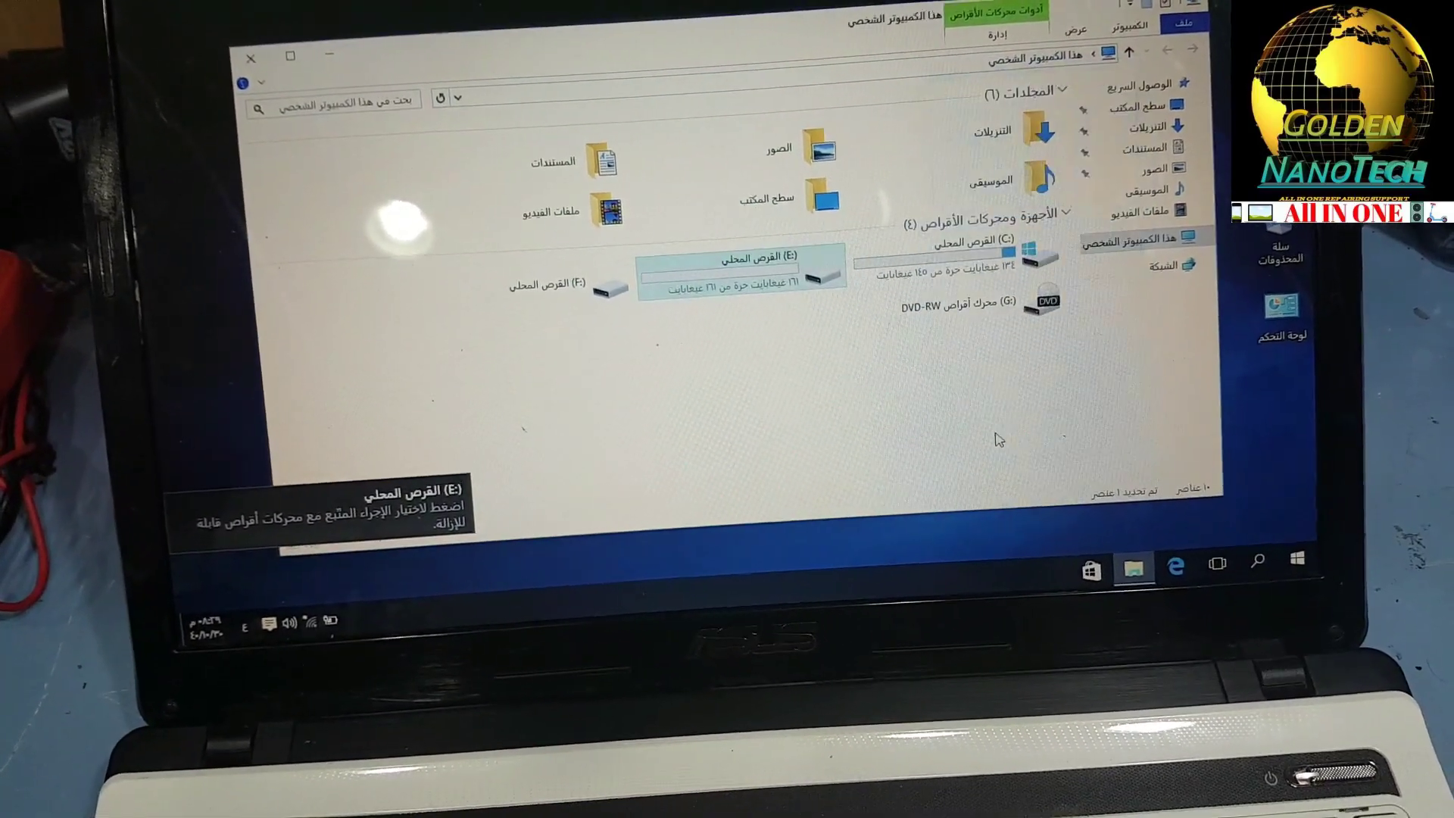
Step: Quick-format local disk F: as NTFS, leaving 158 GB free of 158 GB
{"action": "left_click", "coordinate": [640, 280]}
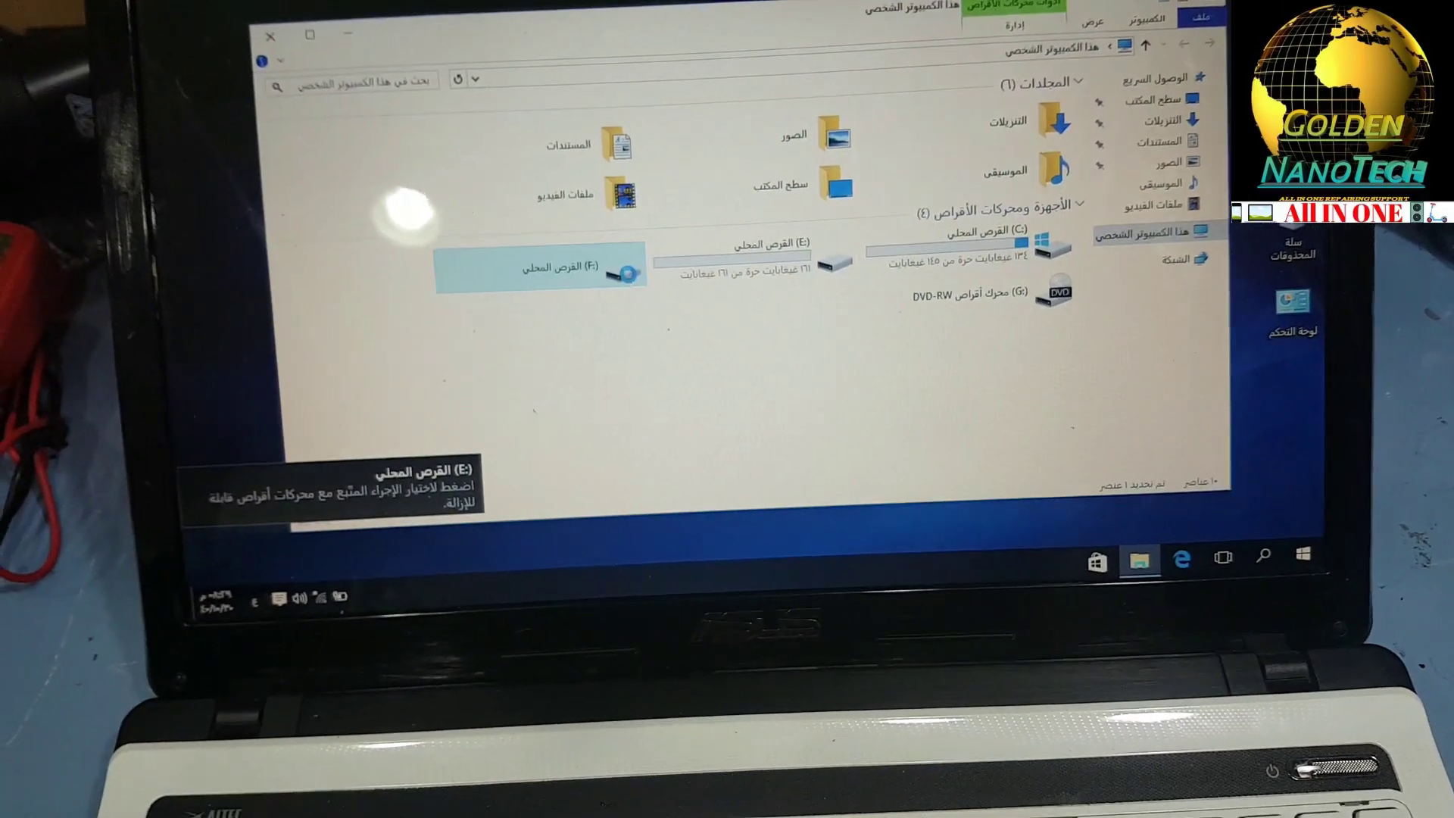
{"action": "left_click", "coordinate": [675, 302]}
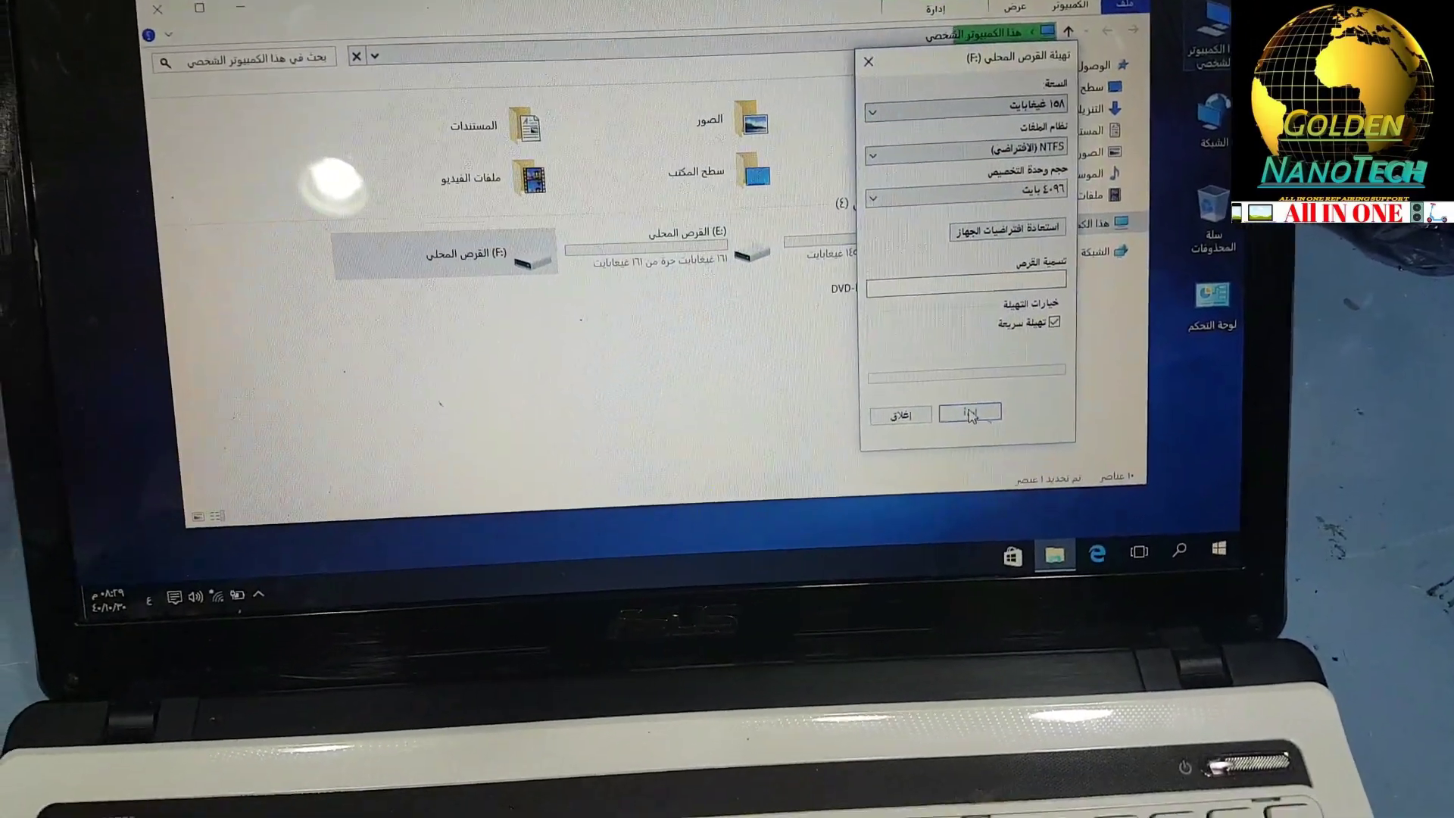
{"action": "left_click", "coordinate": [969, 415]}
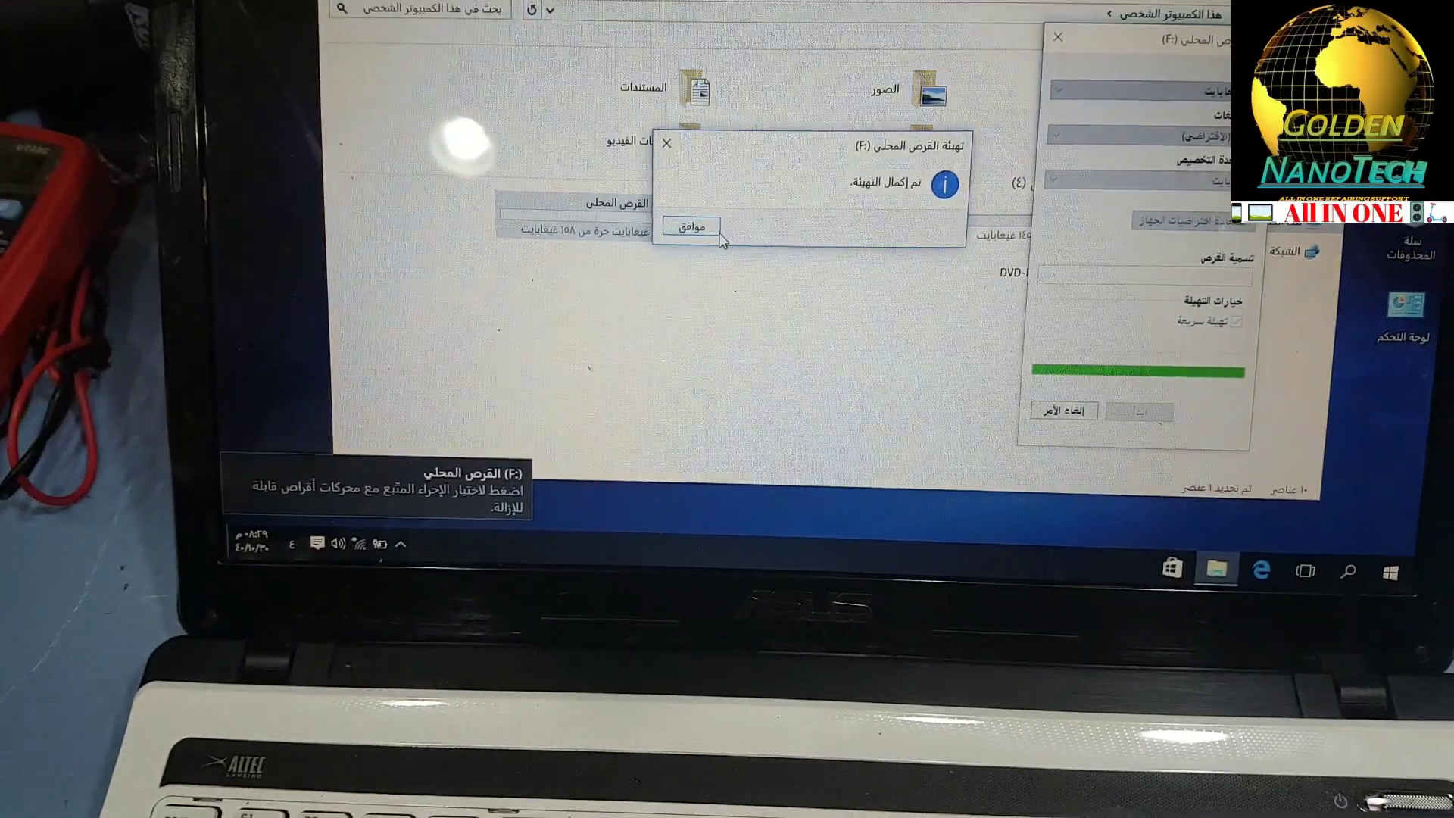
{"action": "left_click", "coordinate": [590, 276]}
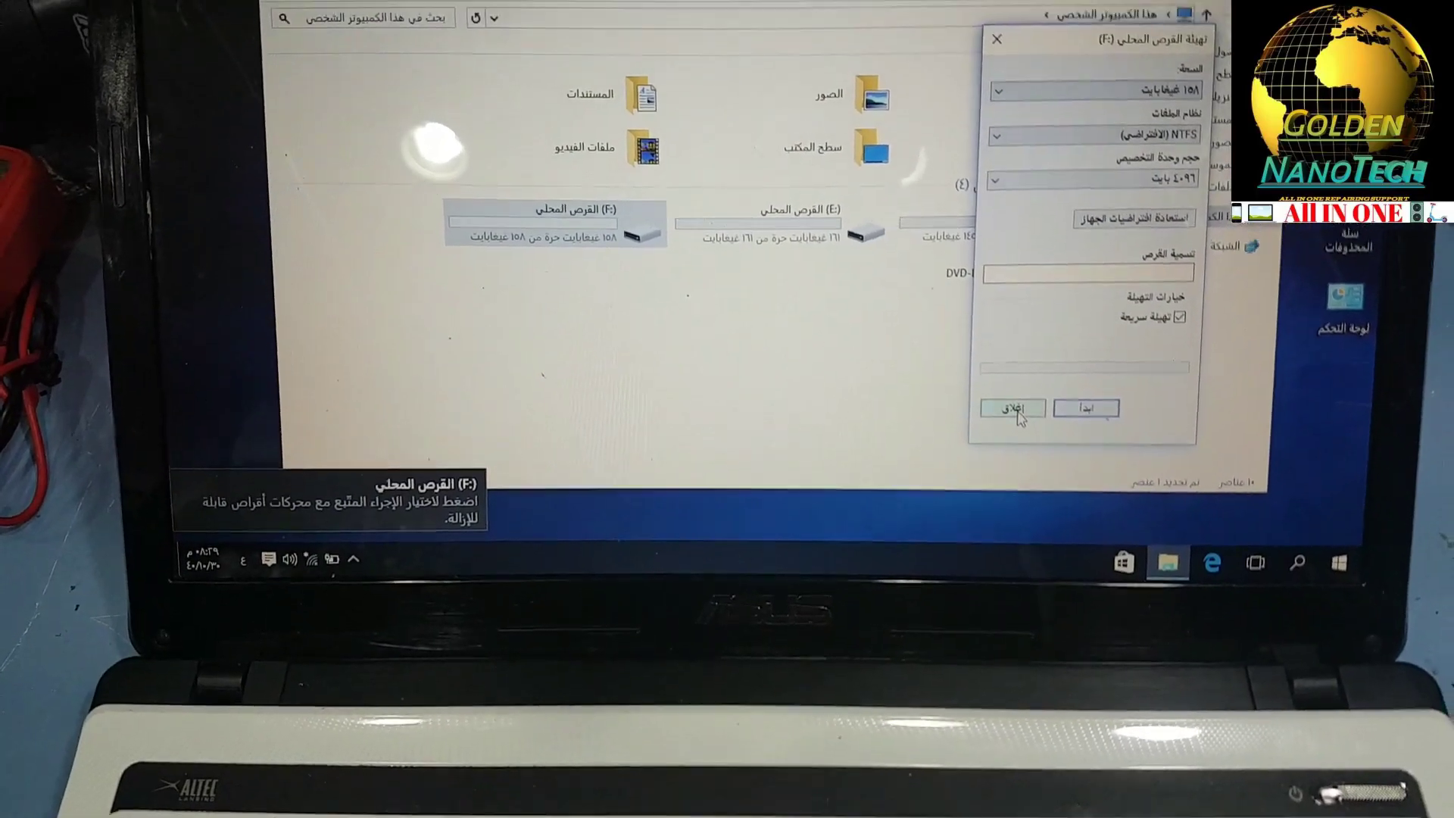
{"action": "left_click", "coordinate": [1015, 411]}
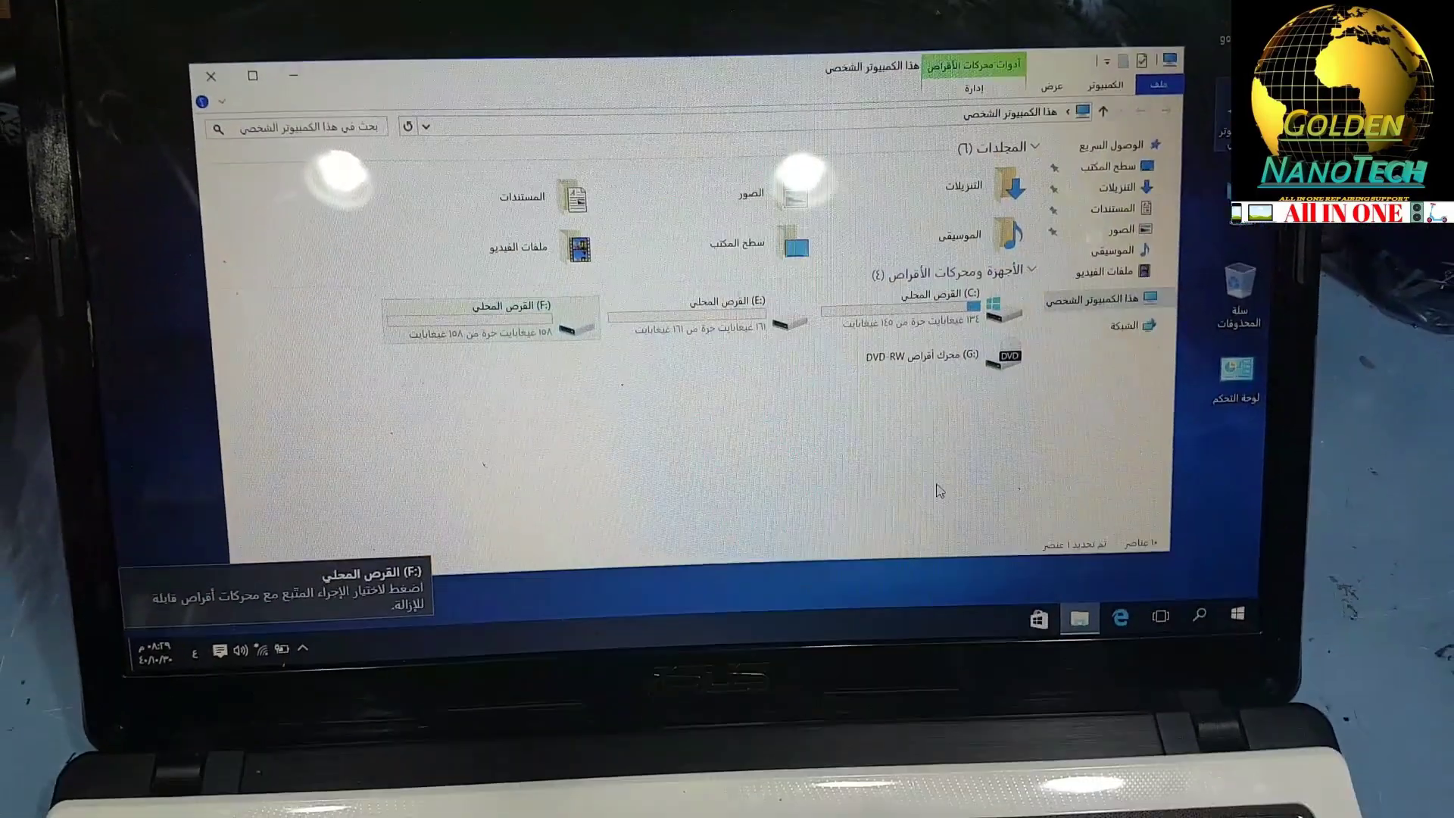